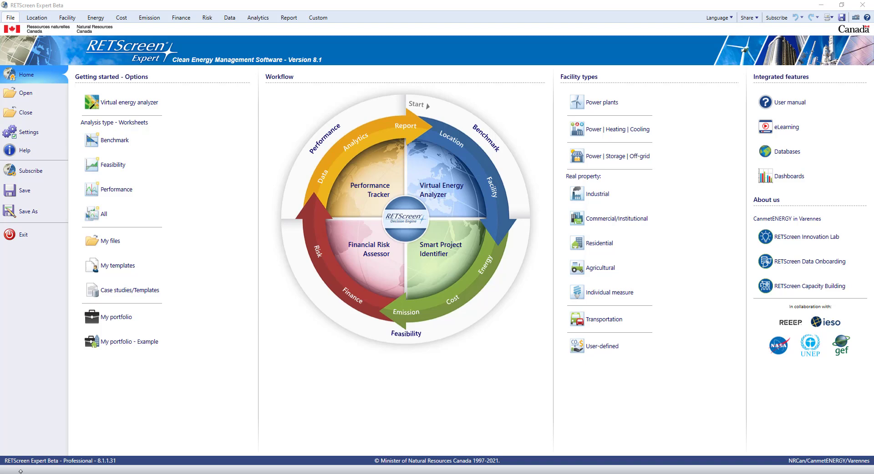
Open My portfolio from the Home page to list portfolio examples and Connect data sources.
mouse_move(134, 324)
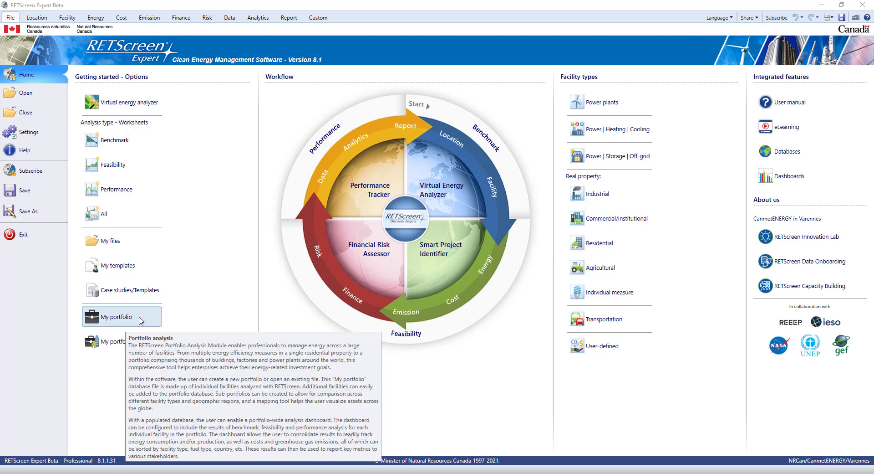
left_click(141, 321)
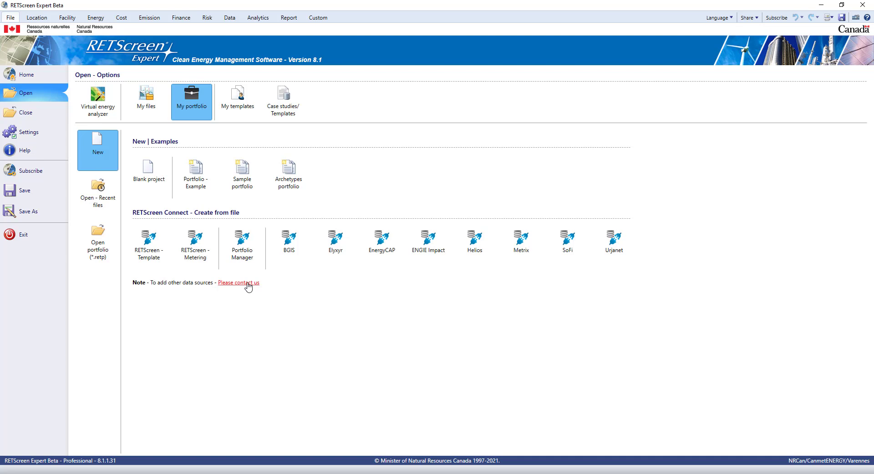
left_click(149, 241)
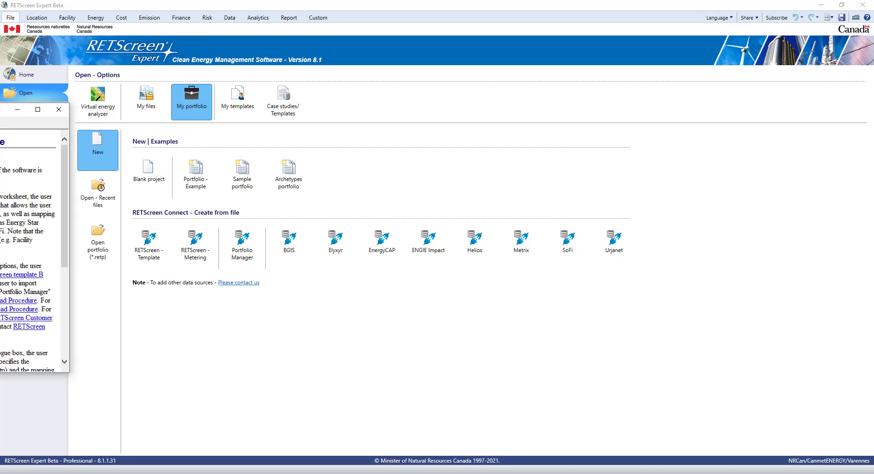
Read the Create-from-file help and open the Portfolio Manager Download Procedure document.
left_click_drag(282, 140, 486, 89)
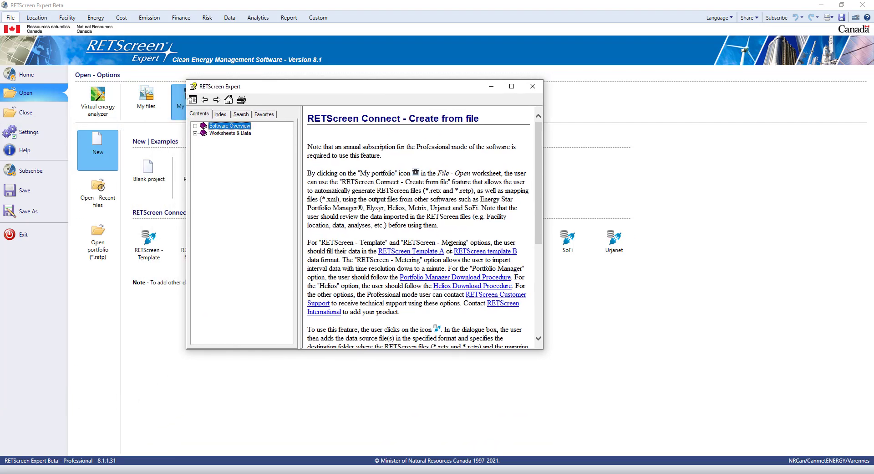
scroll(470, 229, "down", 7)
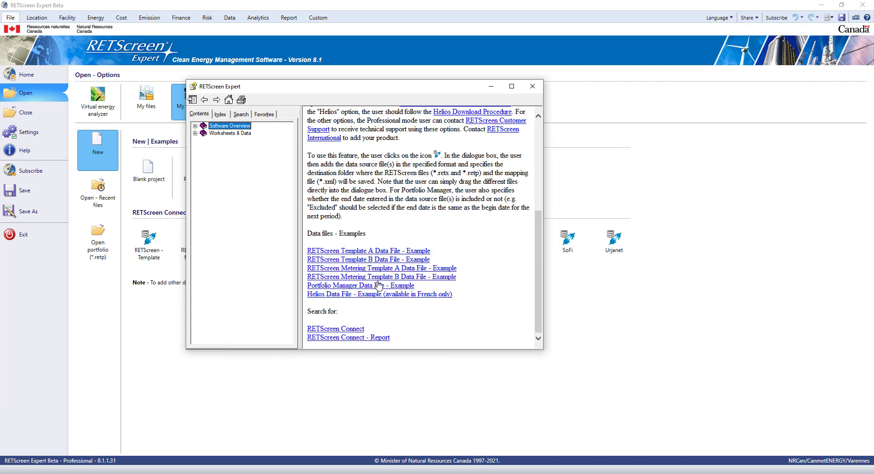
scroll(453, 303, "up", 6)
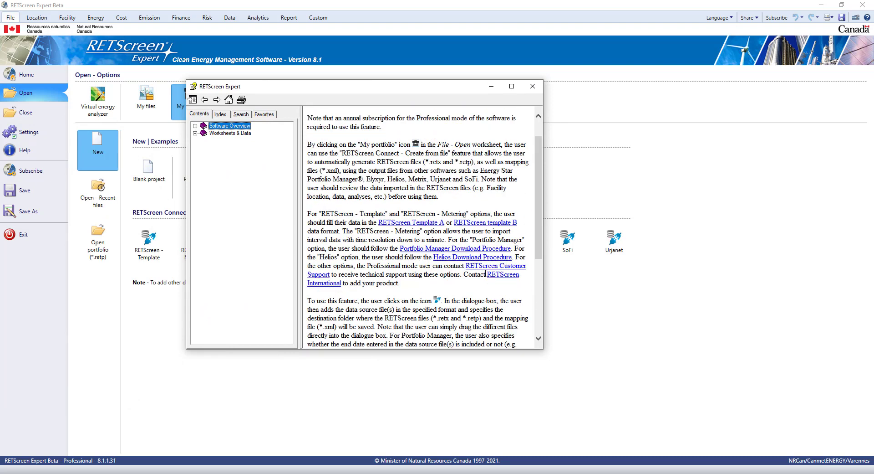
left_click(444, 249)
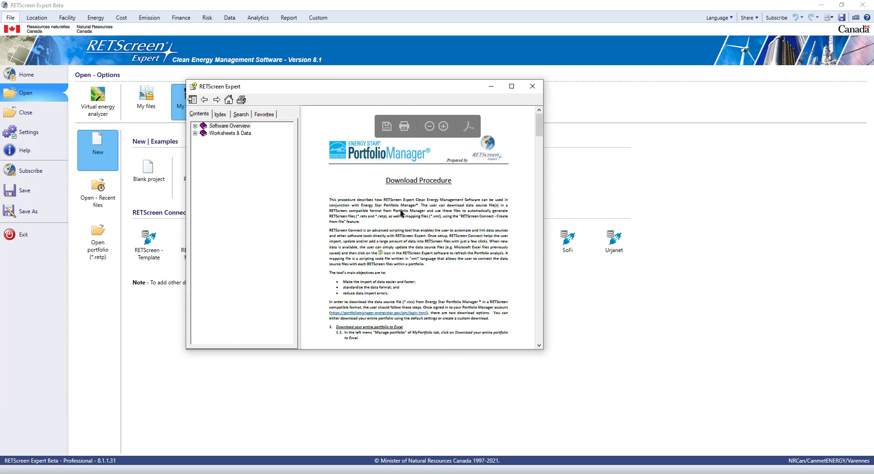
Put the help window away and bring the Template A example workbook forward.
scroll(434, 222, "down", 4)
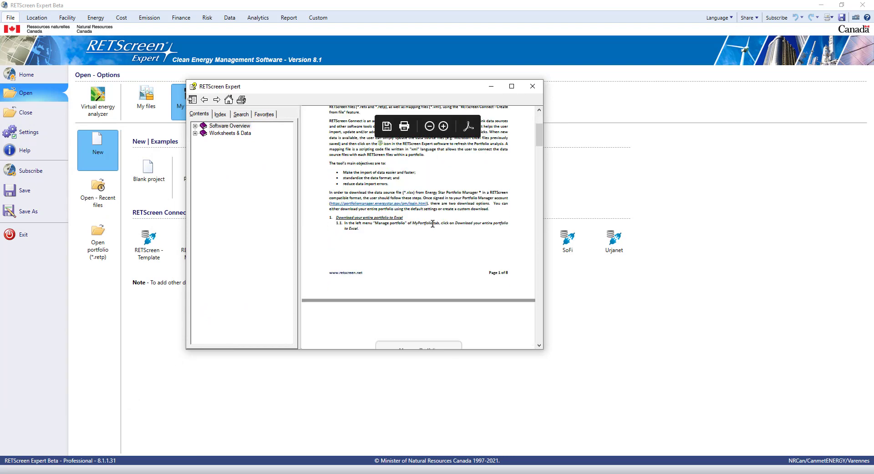
left_click(491, 86)
key("alt+Tab")
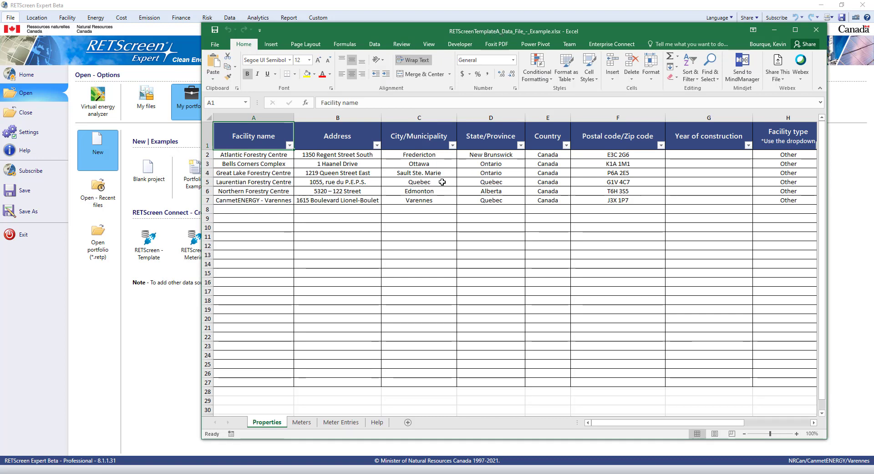
Review the Bells Corners and Great Lake properties and the meter names and types on the Meters sheet.
left_click_drag(279, 163, 633, 164)
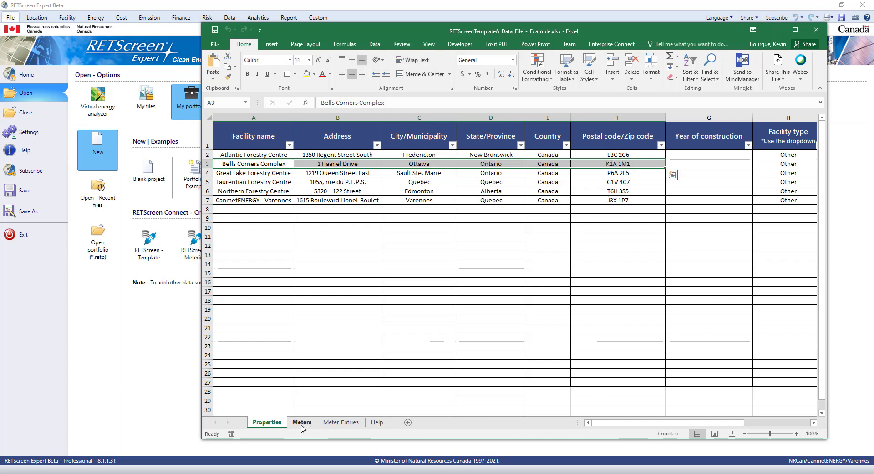
left_click(303, 422)
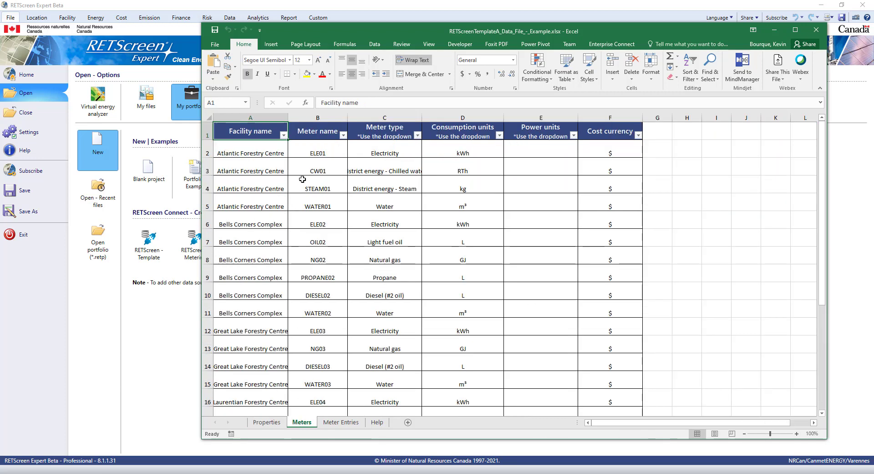
left_click_drag(317, 153, 328, 385)
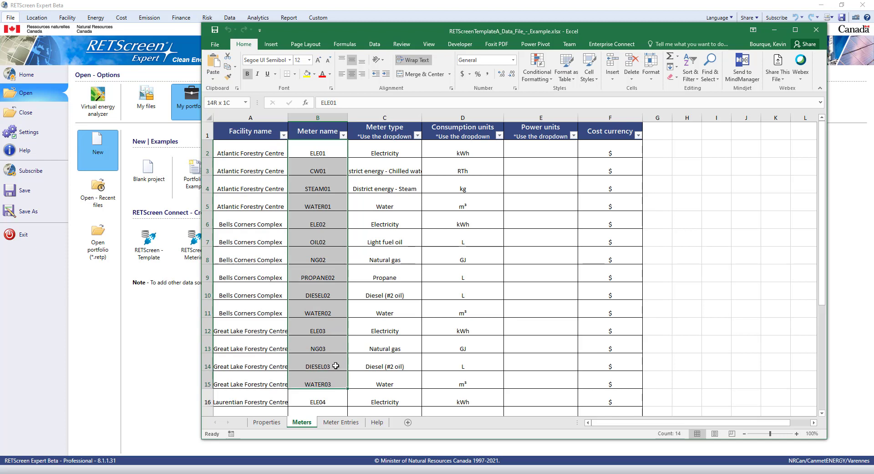
left_click_drag(390, 152, 323, 390)
left_click(323, 132)
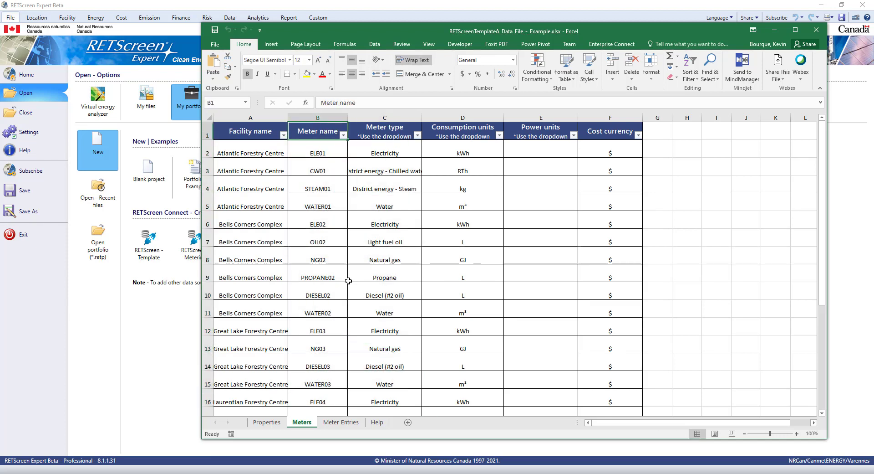
Inspect the Meter Entries consumption values, the 2/28/2006 end date and the Cost column.
left_click(346, 422)
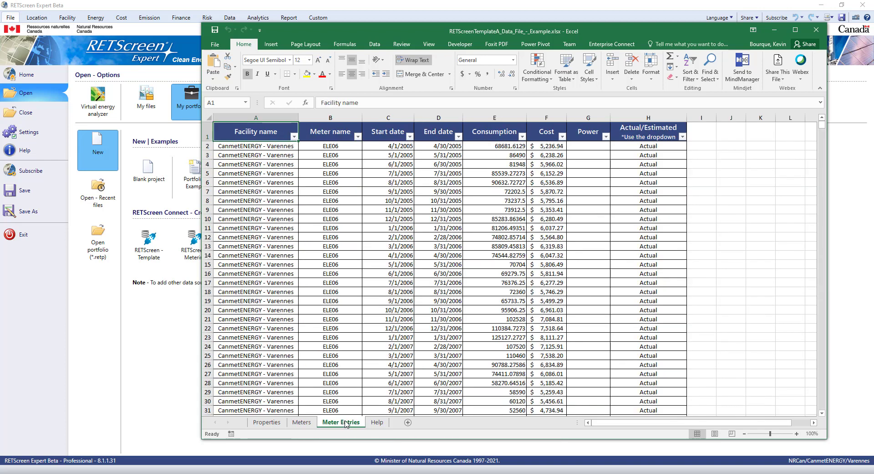
left_click_drag(503, 155, 505, 283)
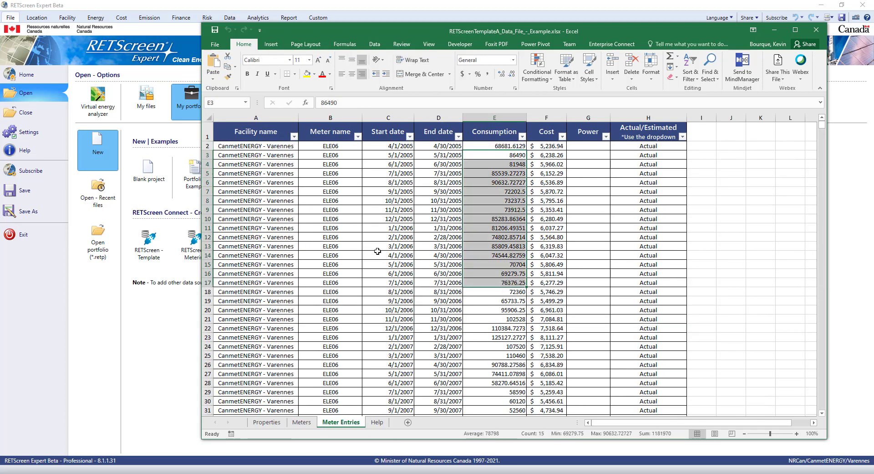
left_click(438, 237)
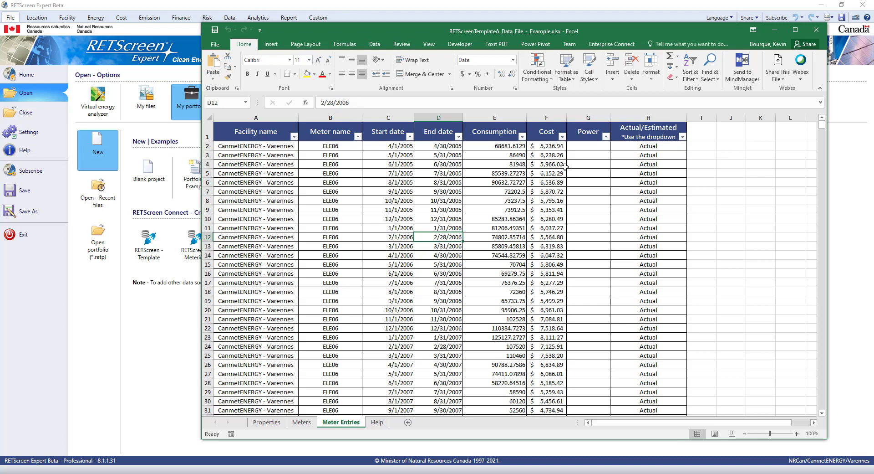
left_click(546, 131)
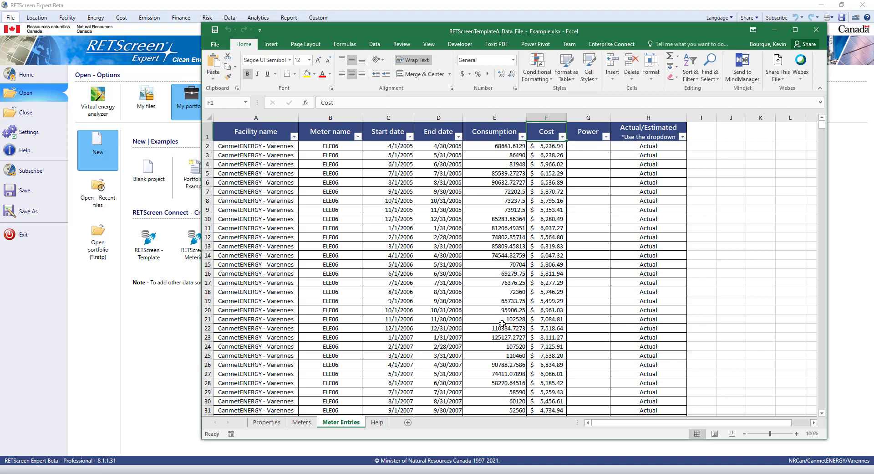
scroll(502, 323, "down", 4)
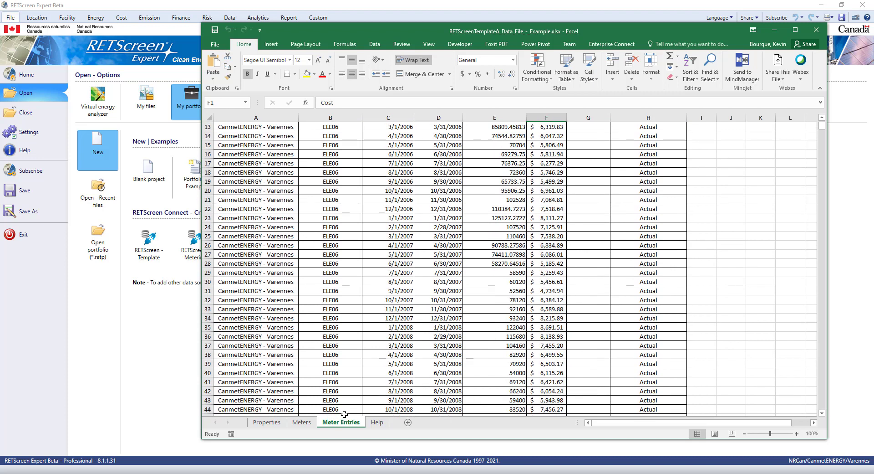
View the allowed meter types for ELE02 without changing them and return to RETScreen.
left_click(302, 422)
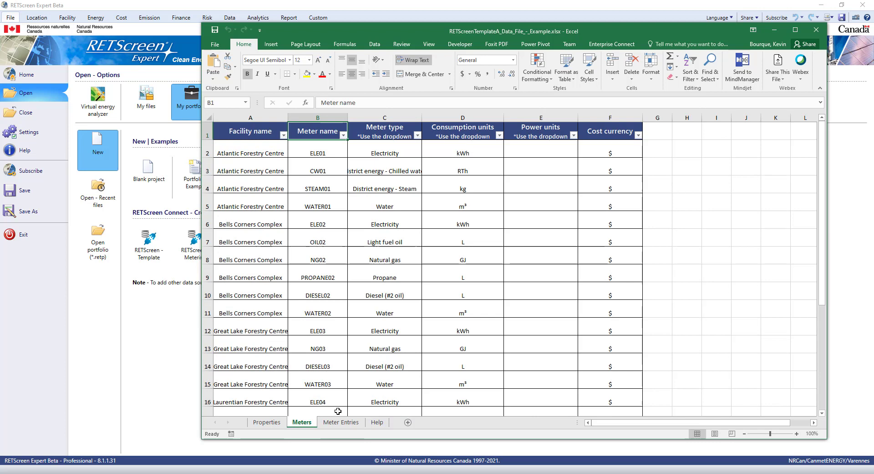
left_click(402, 221)
left_click(426, 224)
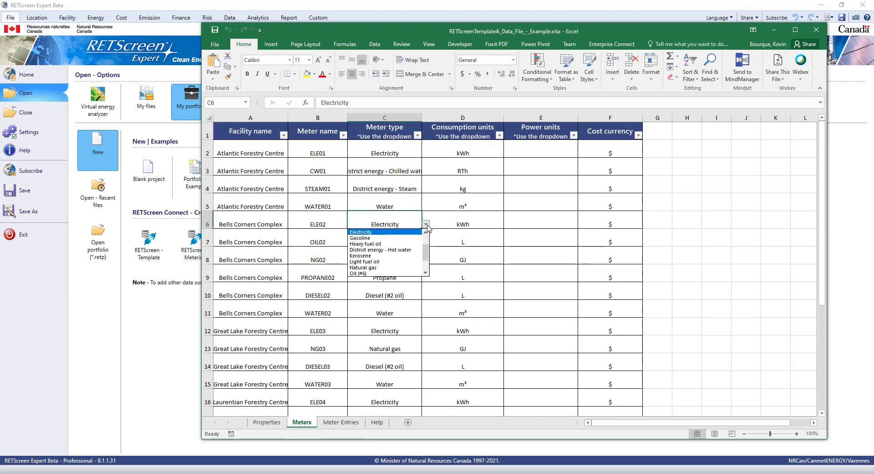
left_click_drag(426, 251, 426, 244)
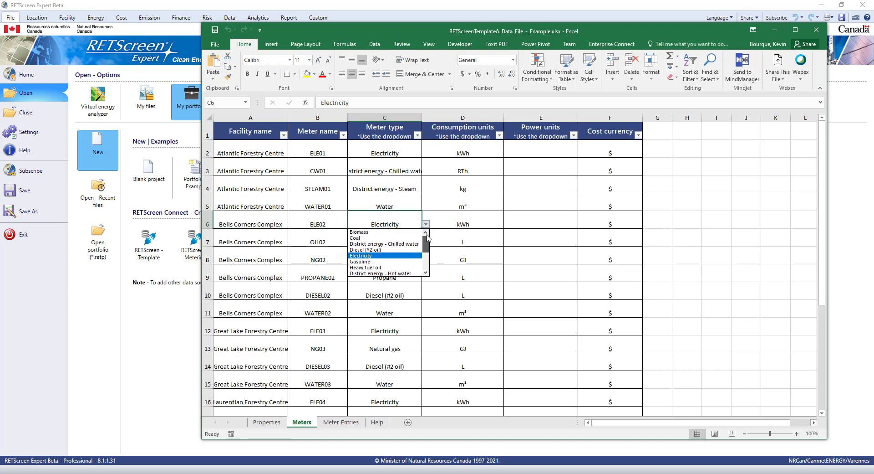
left_click(346, 422)
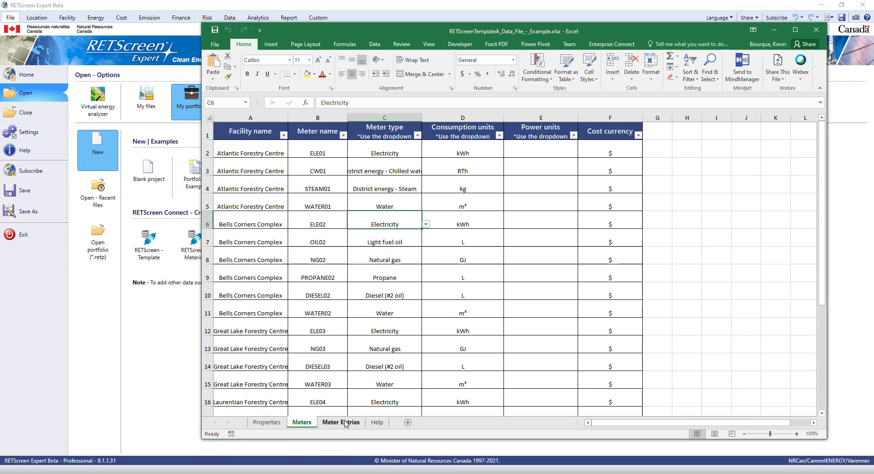
left_click(347, 422)
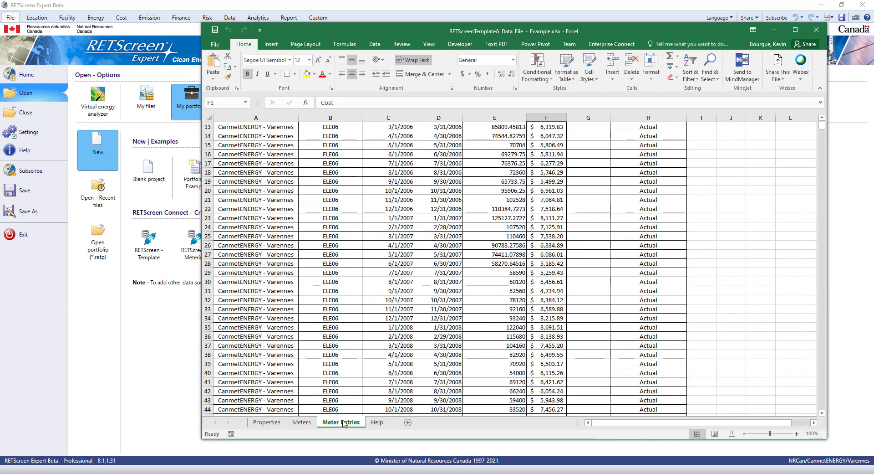
left_click(179, 349)
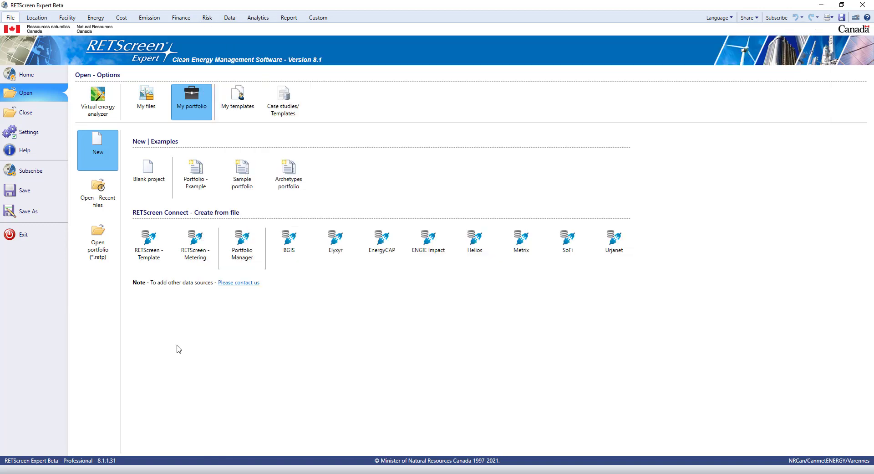
Create a new portfolio from the Template A example workbook, removing _withNewData from the data source path.
left_click(152, 250)
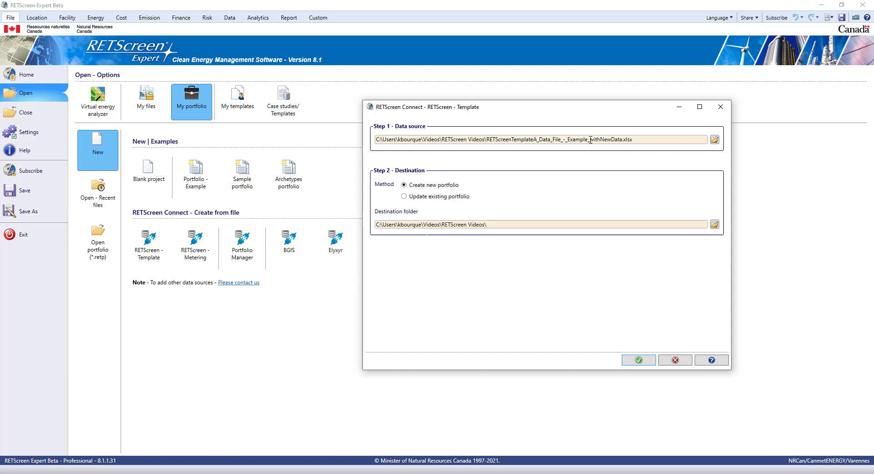
left_click_drag(587, 139, 623, 140)
key("BackSpace")
left_click_drag(506, 225, 377, 225)
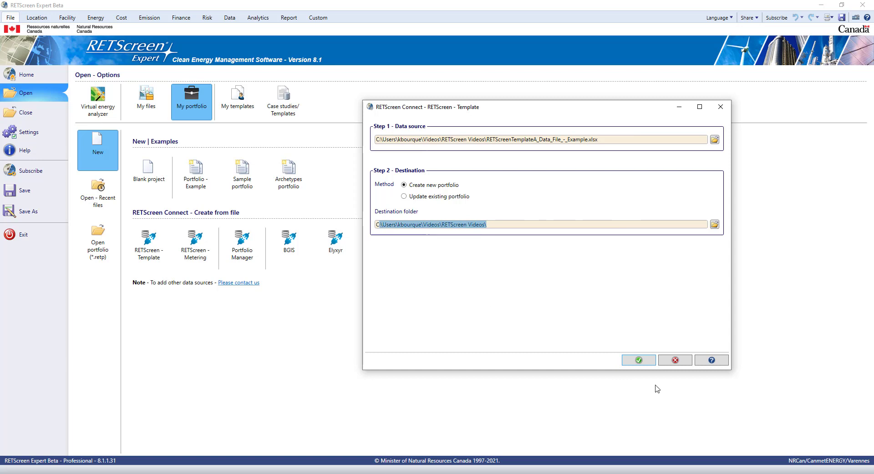
left_click(647, 361)
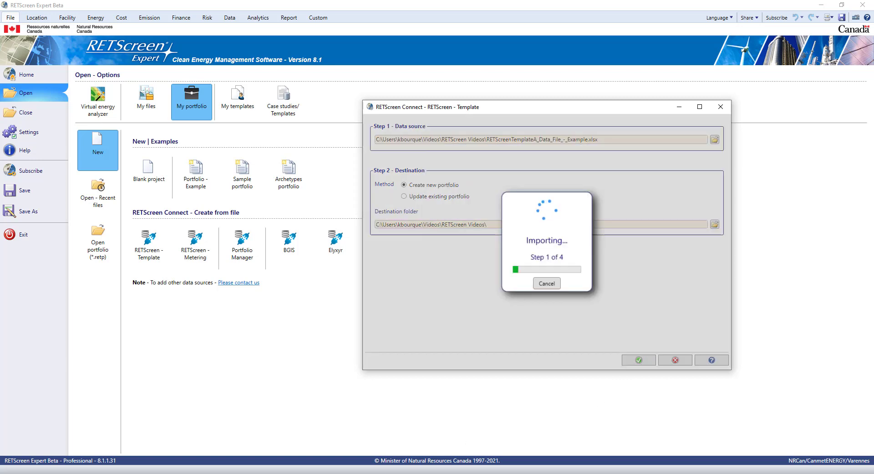
Watch the 2021-08-30 folder fill with facility .retx files and Portfolio.retp, then accept the import report.
key("alt+Tab")
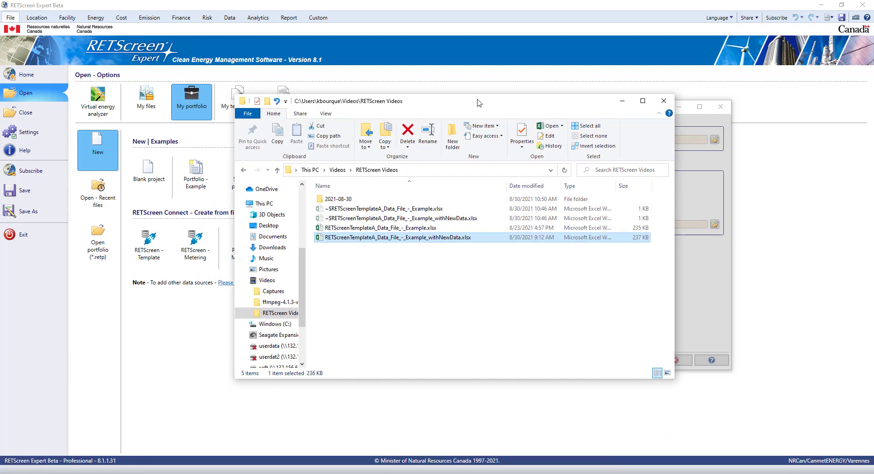
double_click(346, 200)
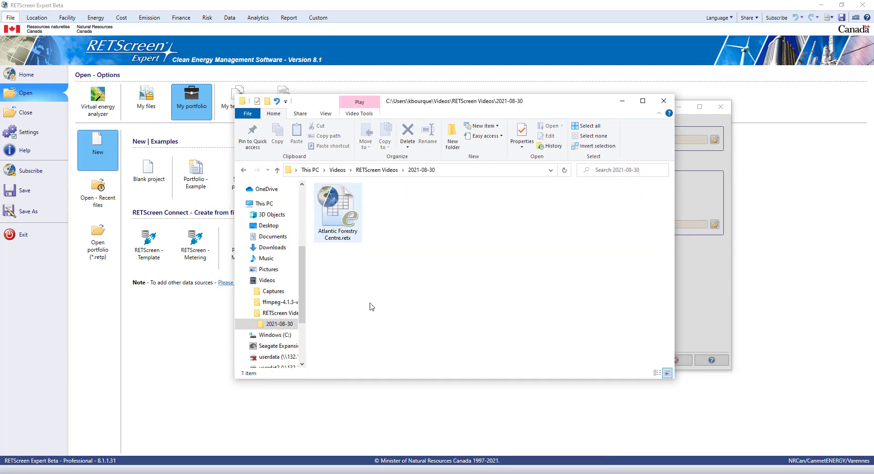
left_click_drag(495, 102, 289, 100)
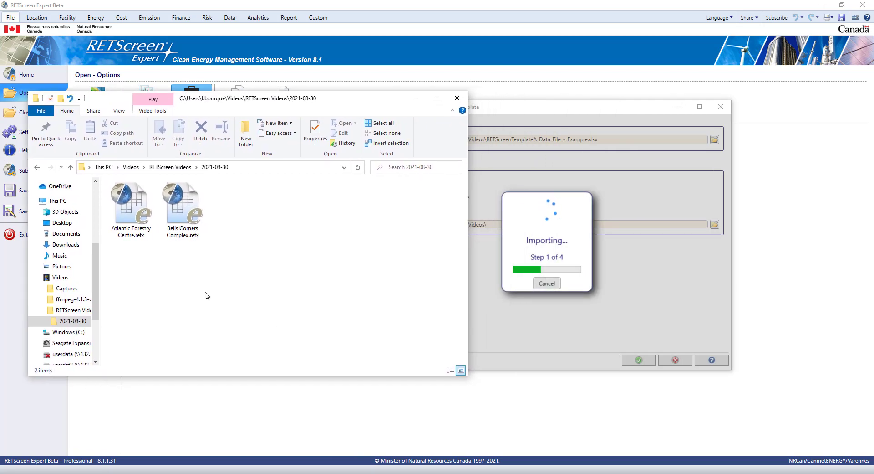
left_click(183, 208)
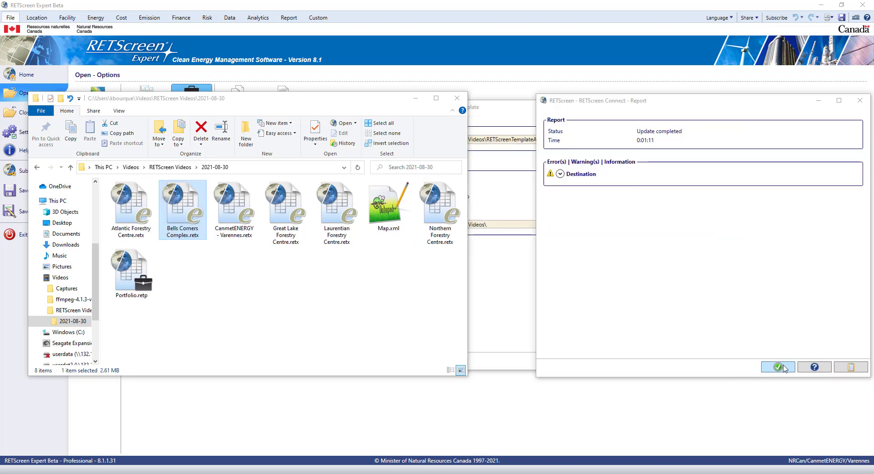
left_click(783, 367)
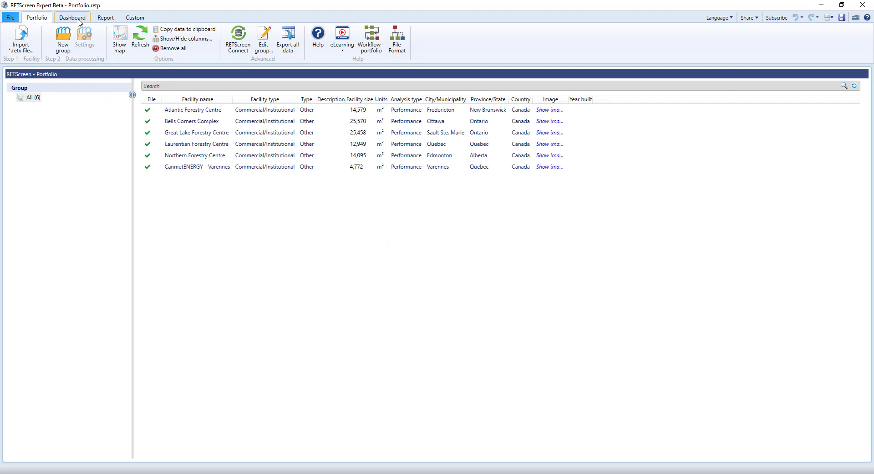
Review the dashboard's fuel consumption by facility and the map of the six facilities.
left_click(78, 20)
left_click(99, 304)
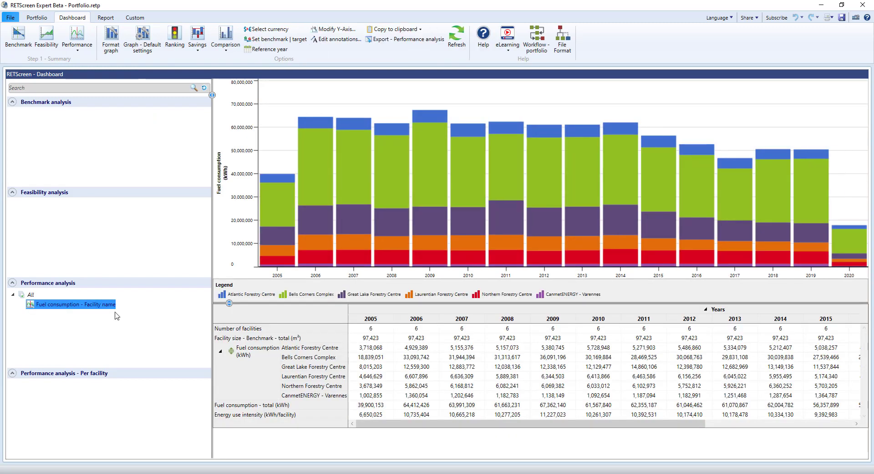
mouse_move(861, 250)
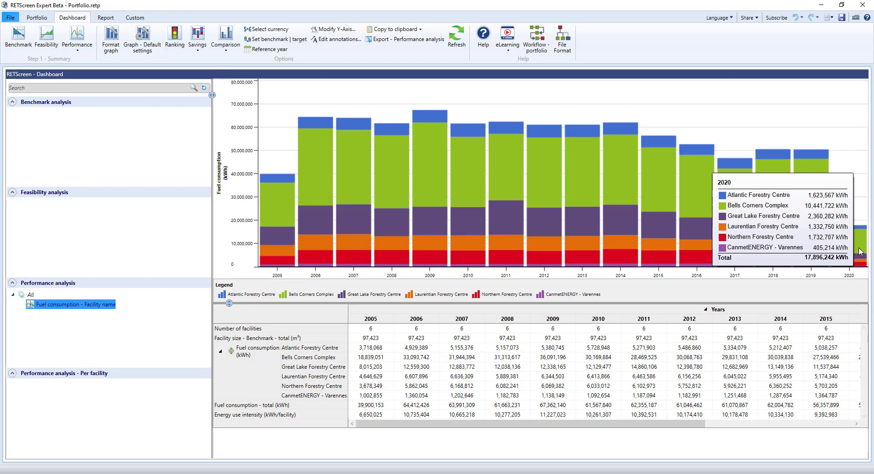
left_click(37, 17)
left_click(118, 39)
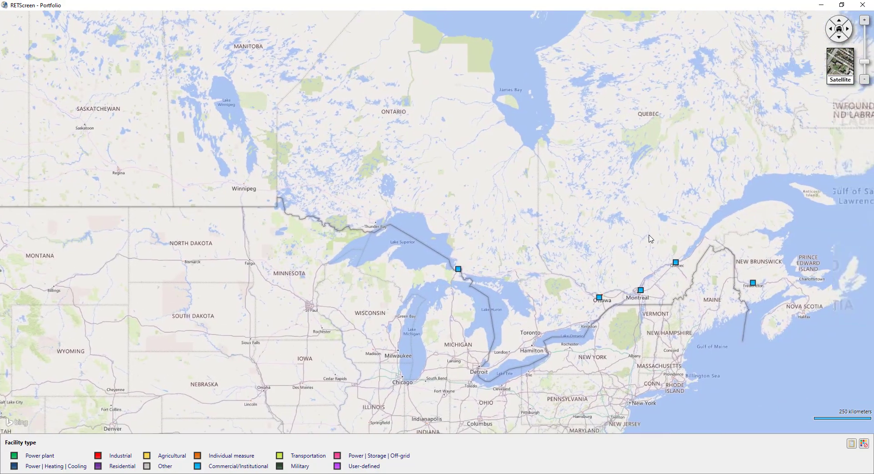
mouse_move(620, 285)
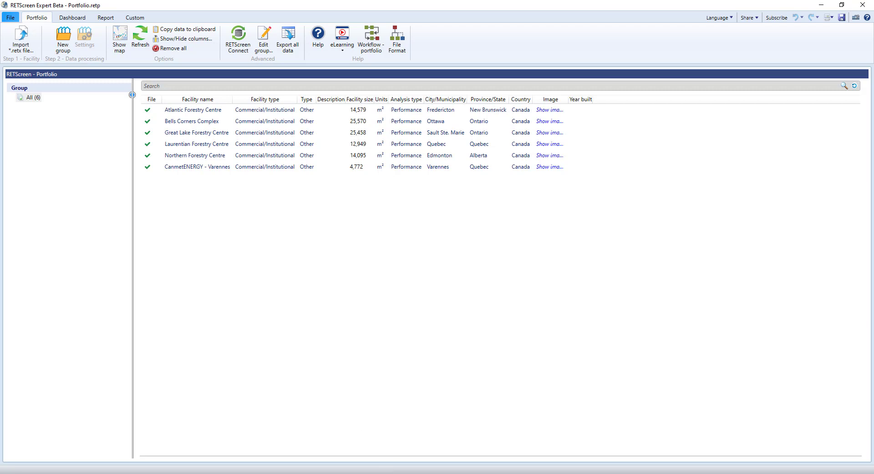
key("alt+Tab")
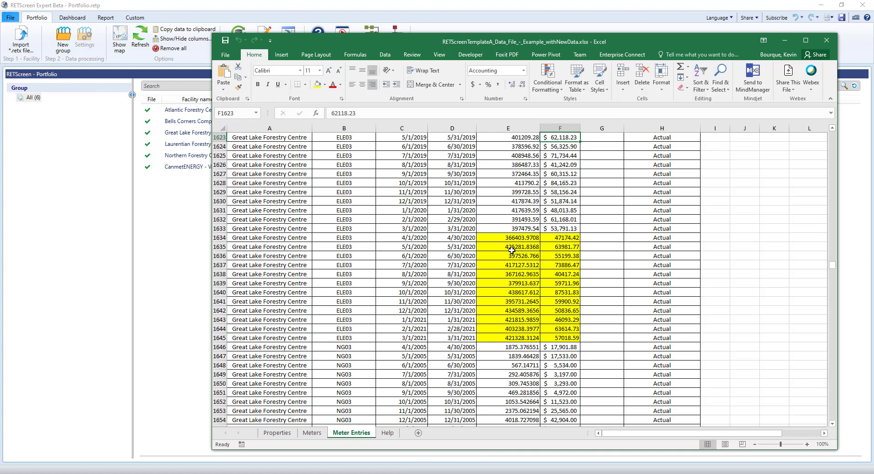
left_click_drag(512, 237, 579, 341)
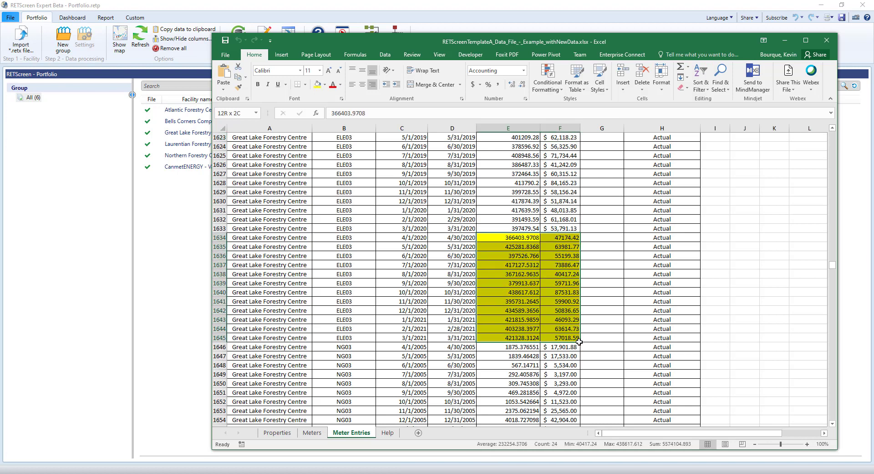
left_click(567, 364)
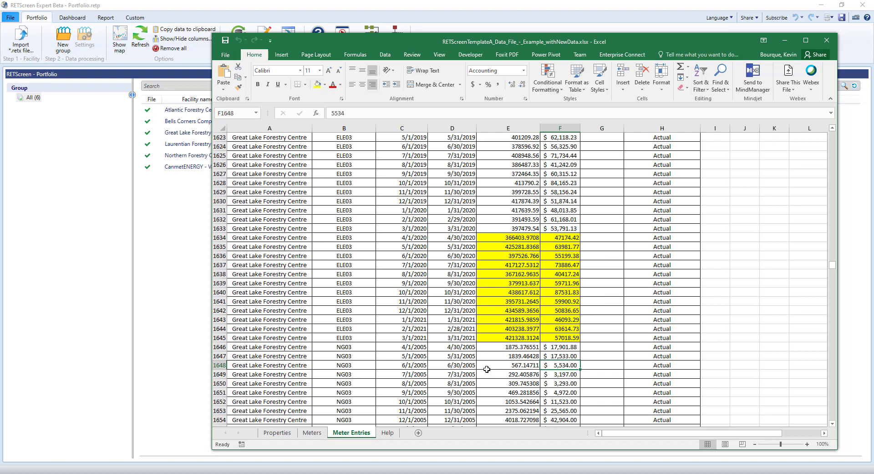
left_click(84, 183)
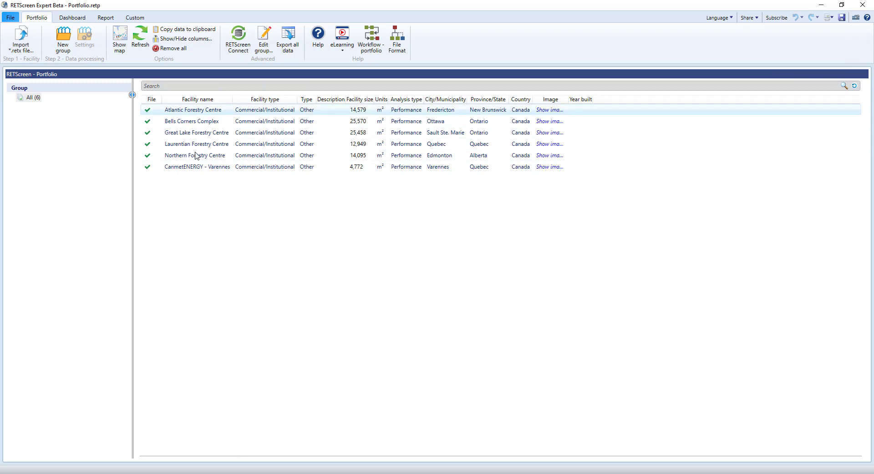
In RETScreen Connect, load Map.xml as the mapping file and the _withNewData workbook as data source.
left_click(236, 49)
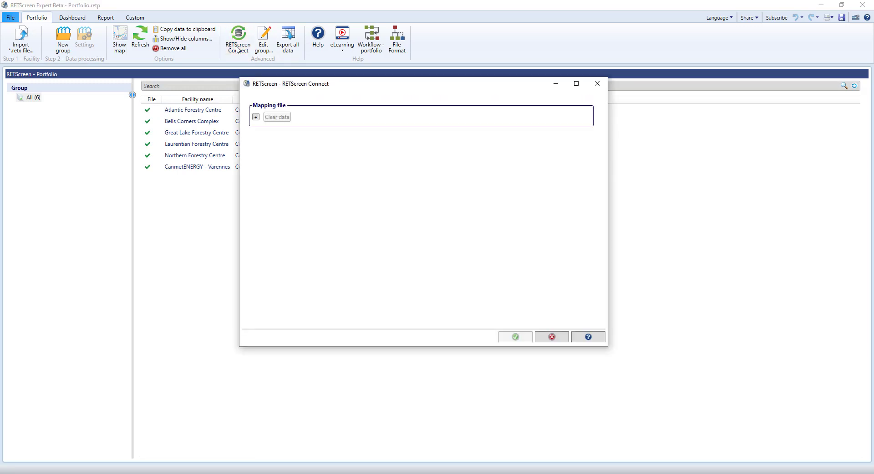
left_click(256, 117)
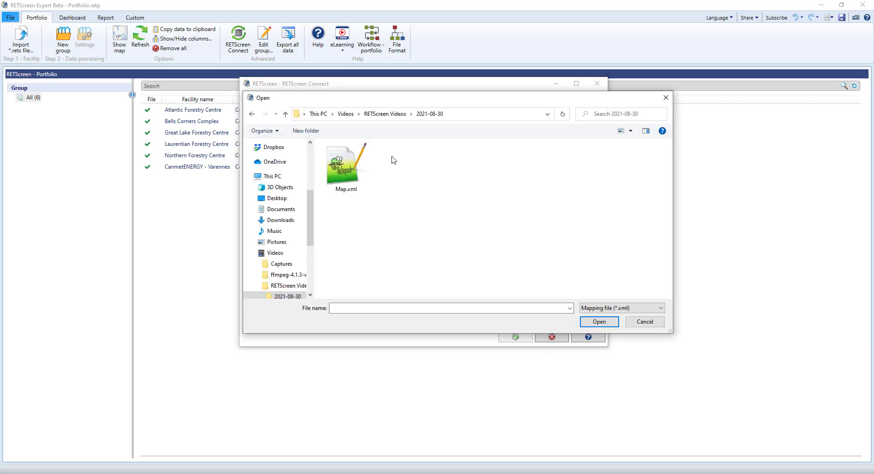
double_click(345, 176)
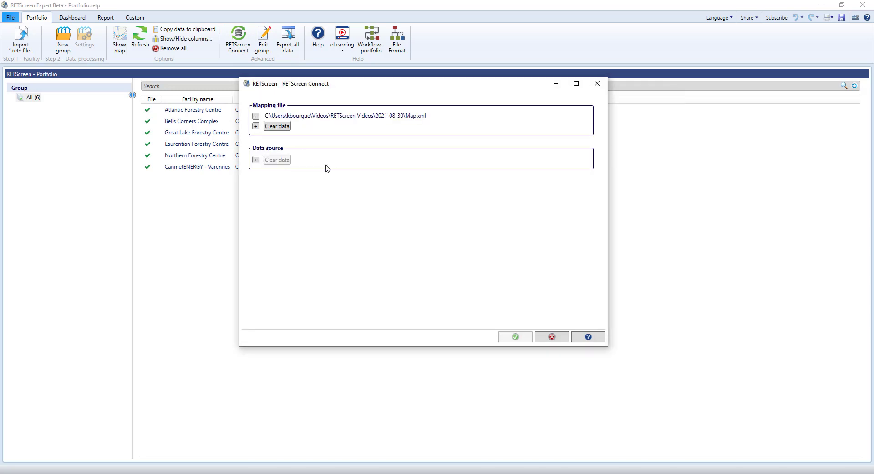
left_click(256, 159)
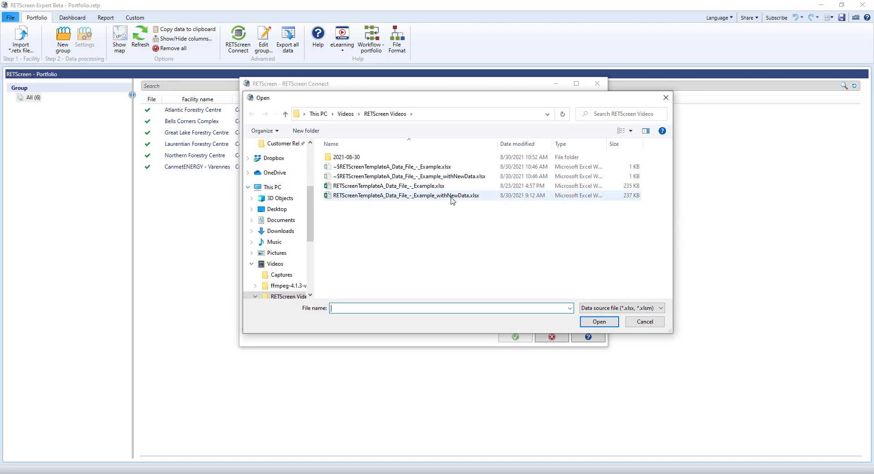
double_click(450, 195)
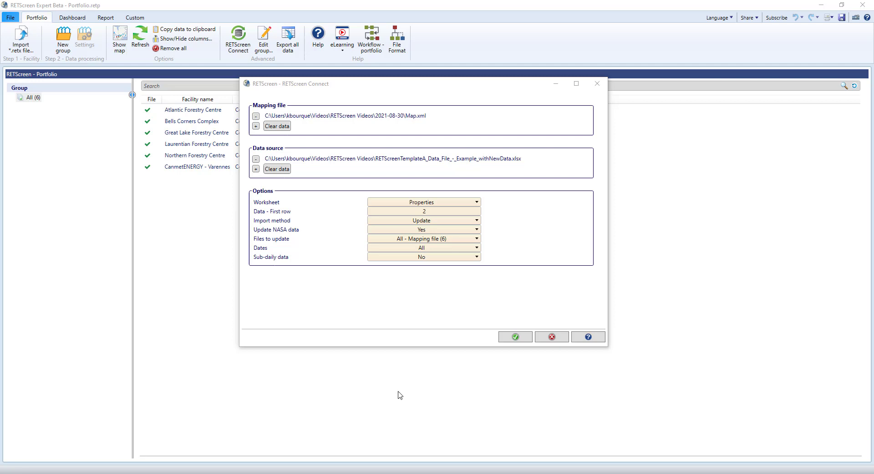
Read the Meter Entries worksheet with Update import for all six files and NASA data update off.
left_click(475, 203)
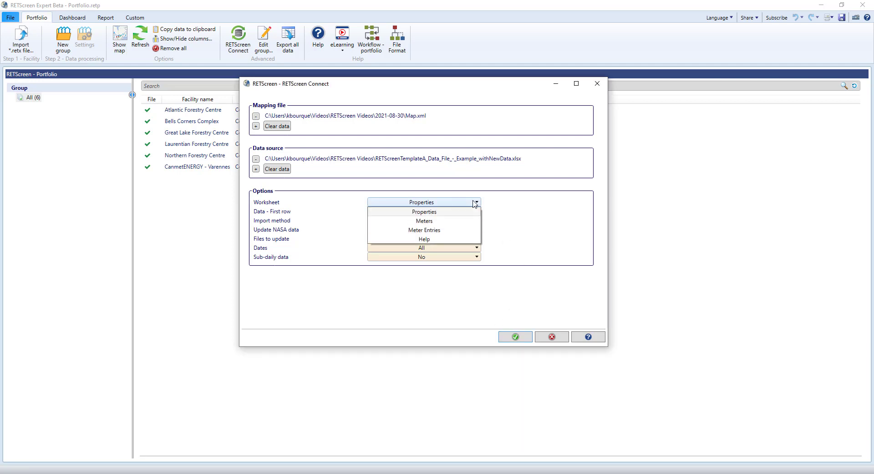
left_click(470, 230)
left_click(477, 221)
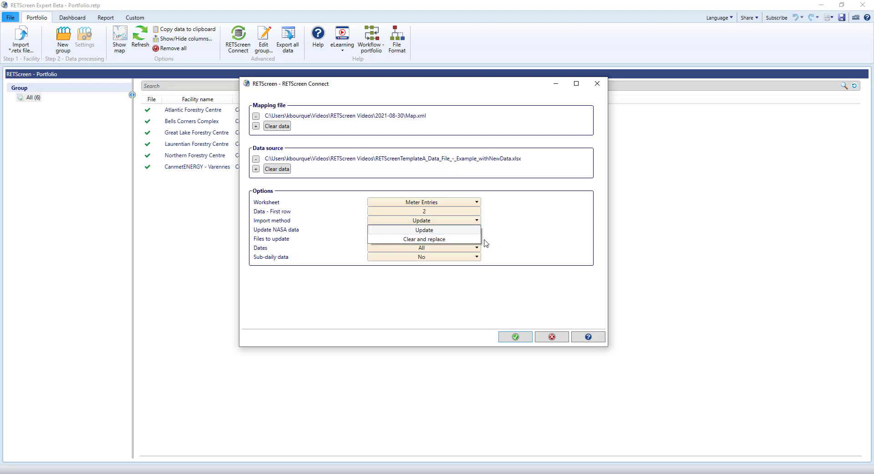
left_click(519, 237)
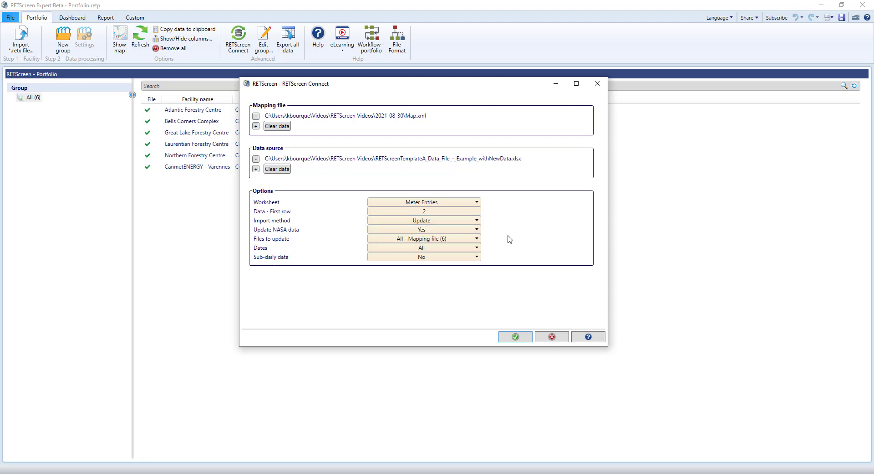
left_click(476, 238)
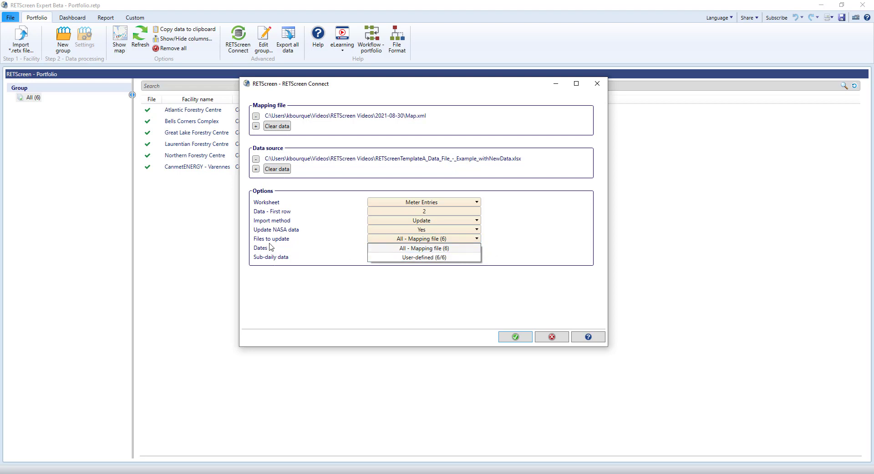
left_click(345, 238)
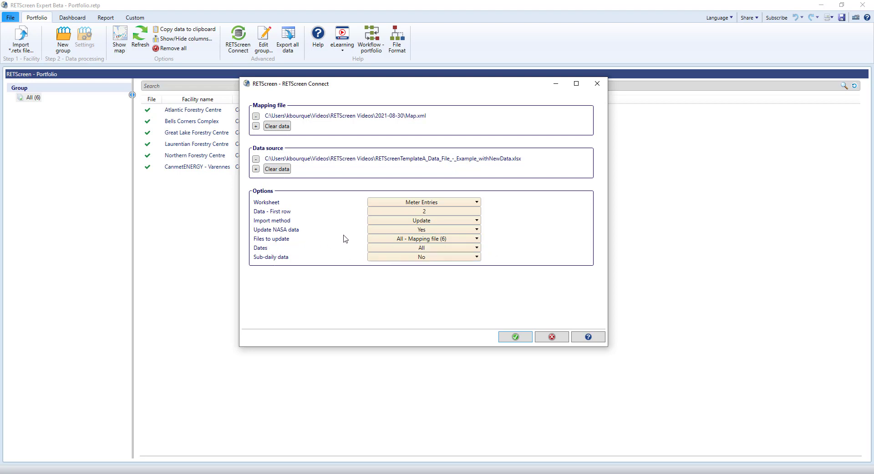
left_click(424, 230)
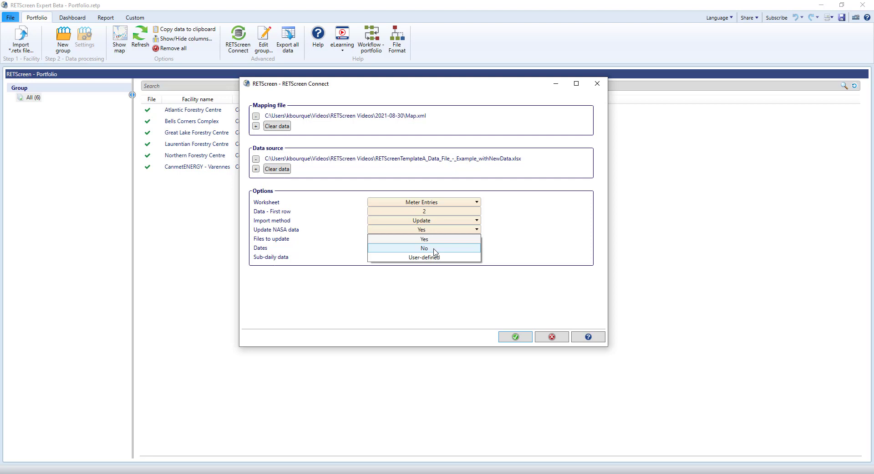
left_click(434, 248)
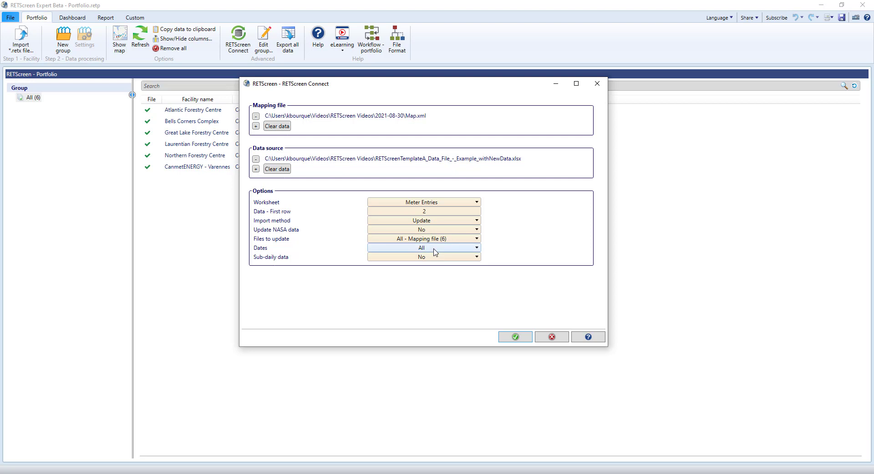
Run the Connect meter data update, close its report and refresh the portfolio list.
left_click(517, 337)
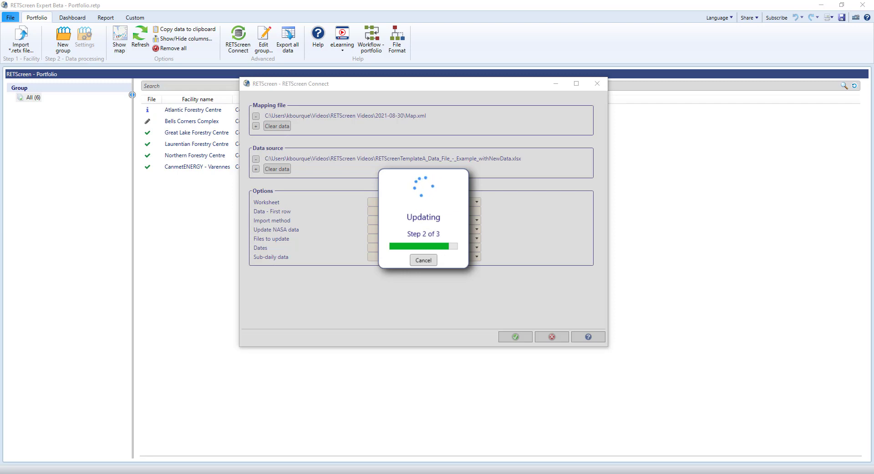
left_click(778, 367)
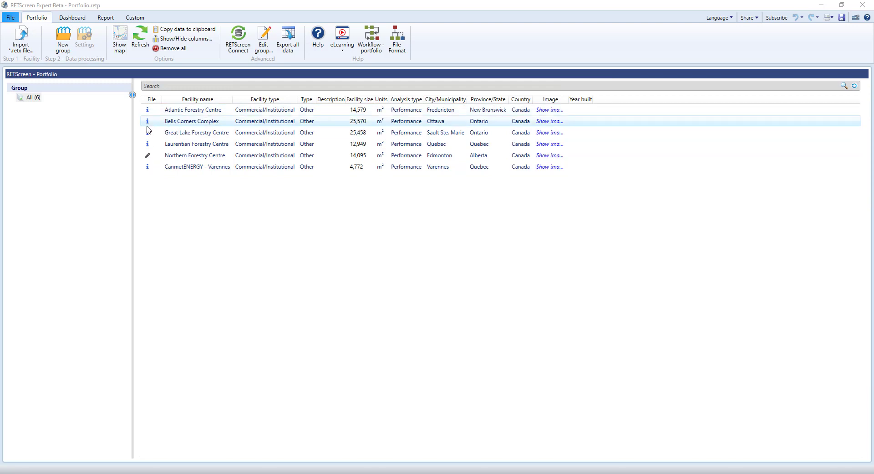
mouse_move(148, 127)
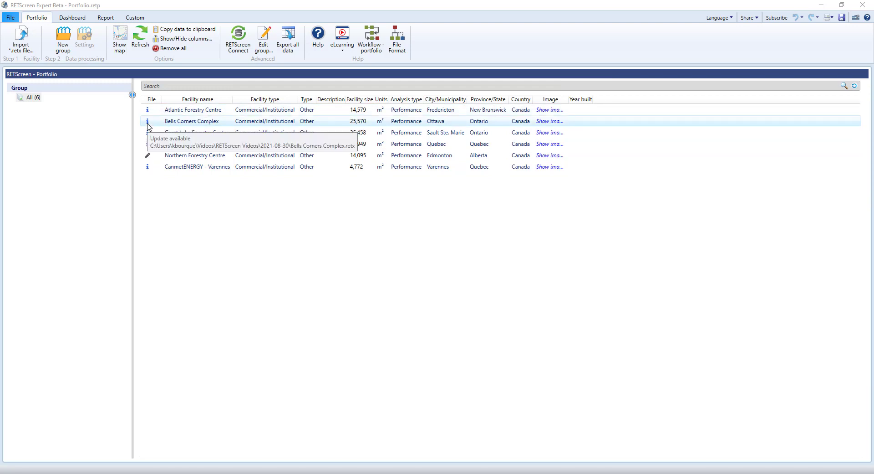
left_click(140, 45)
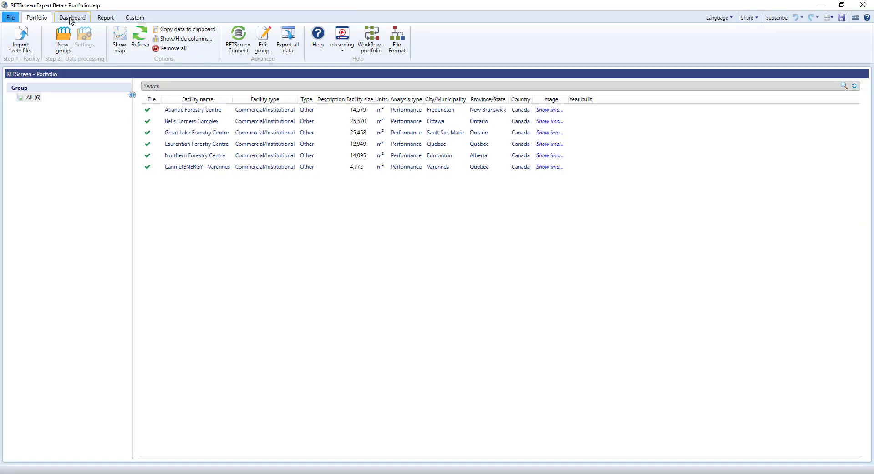
Check that the dashboard fuel consumption chart now extends to 2020 and 2021, then return to the facility list.
left_click(71, 19)
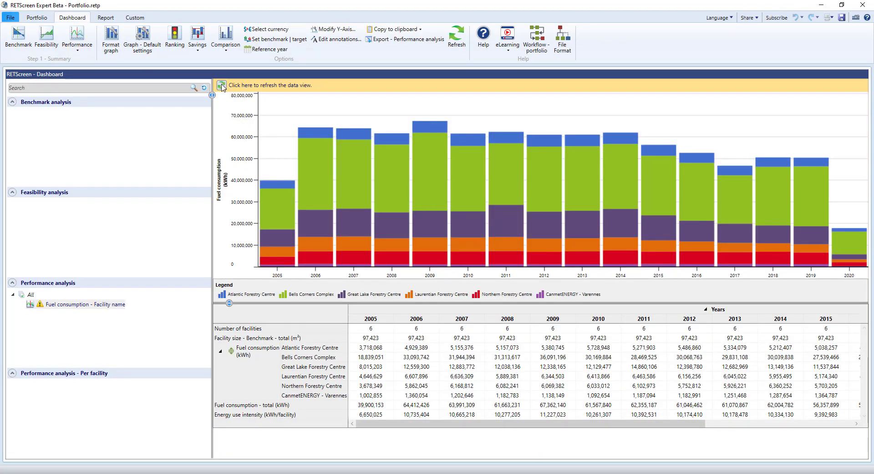
mouse_move(858, 267)
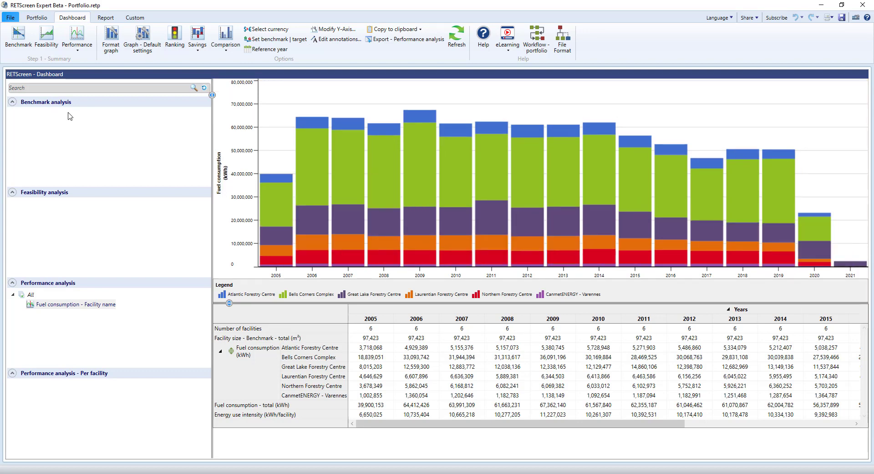
left_click(36, 18)
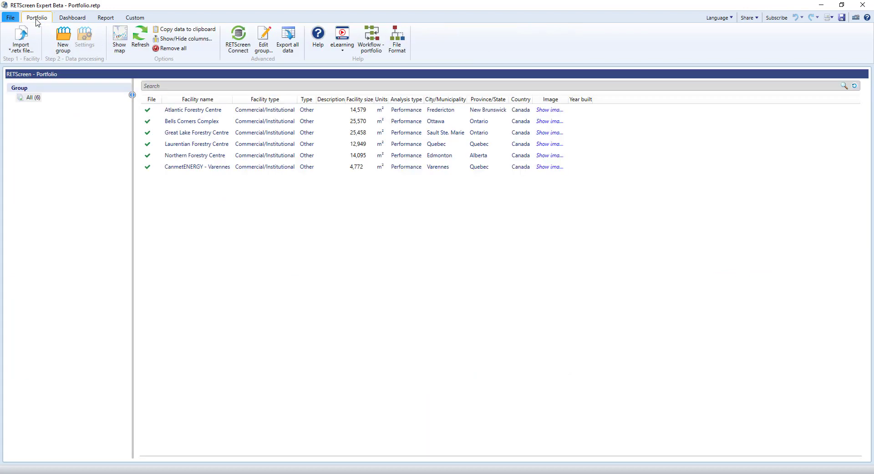
Update the existing portfolio from the _withNewData template workbook and reopen it.
left_click(9, 18)
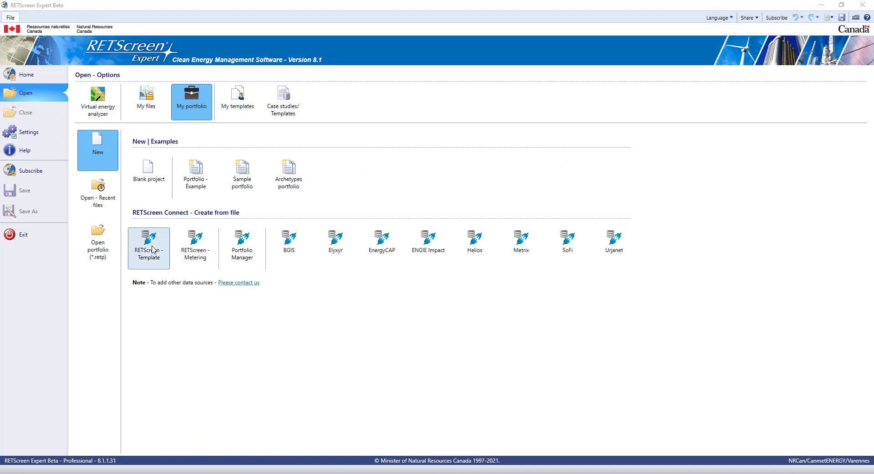
left_click(152, 250)
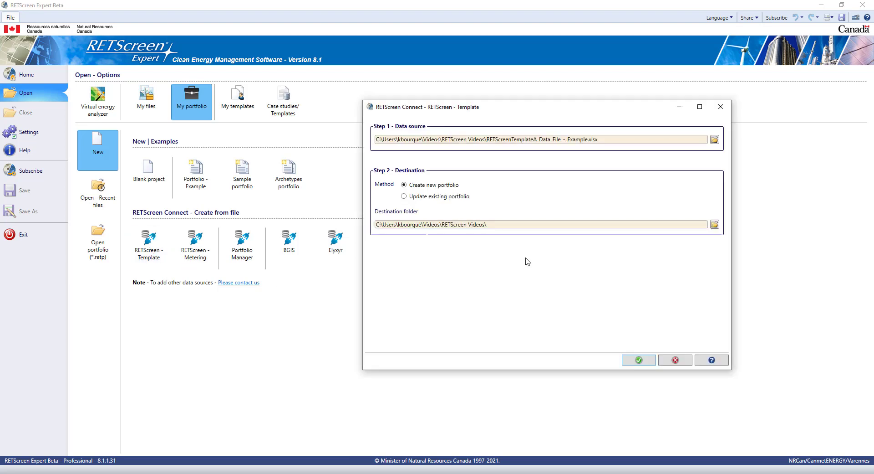
left_click(457, 197)
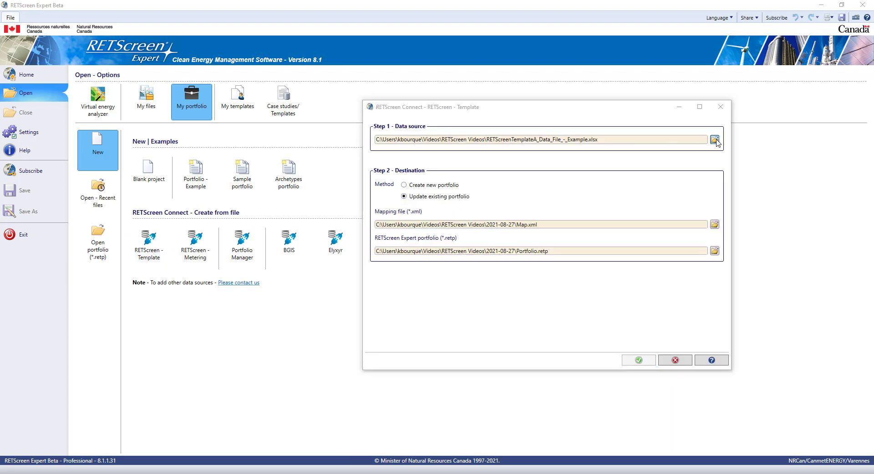
left_click(715, 140)
double_click(205, 115)
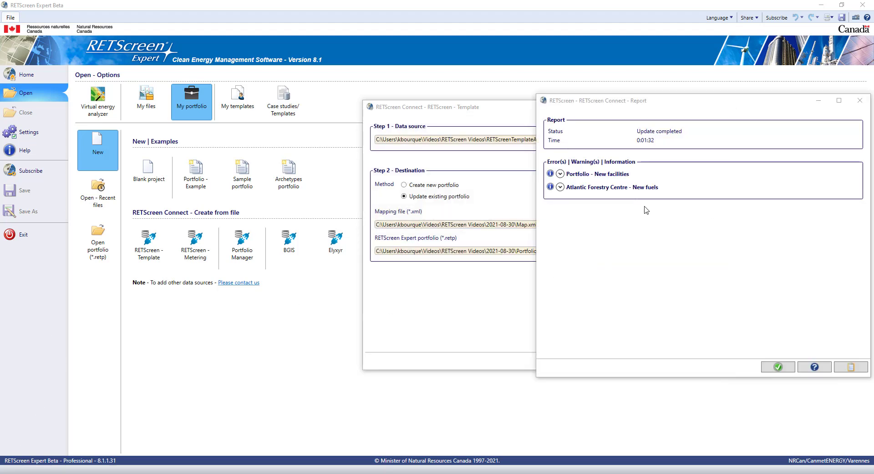
left_click(778, 366)
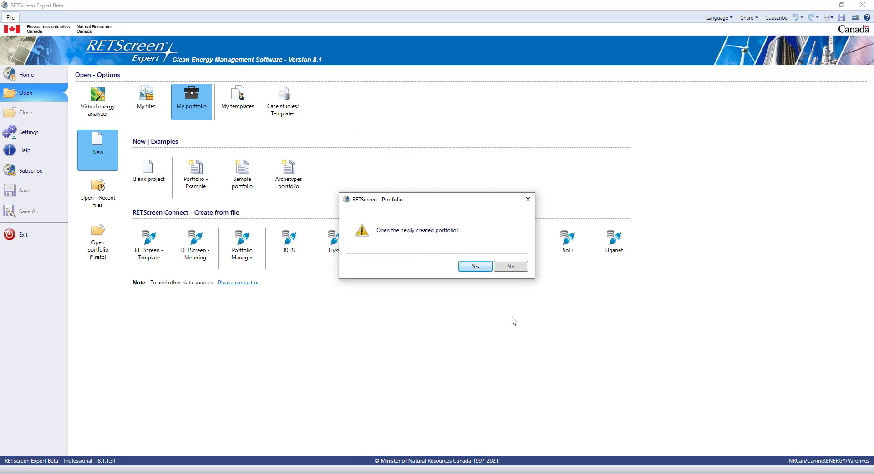
left_click(475, 268)
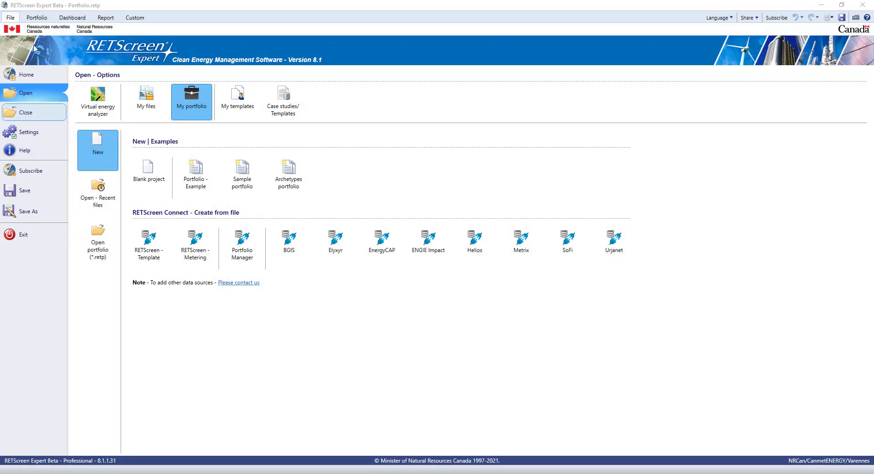
Refresh the portfolio list and check the new Pacific Forestry Centre in Victoria on the map.
left_click(44, 18)
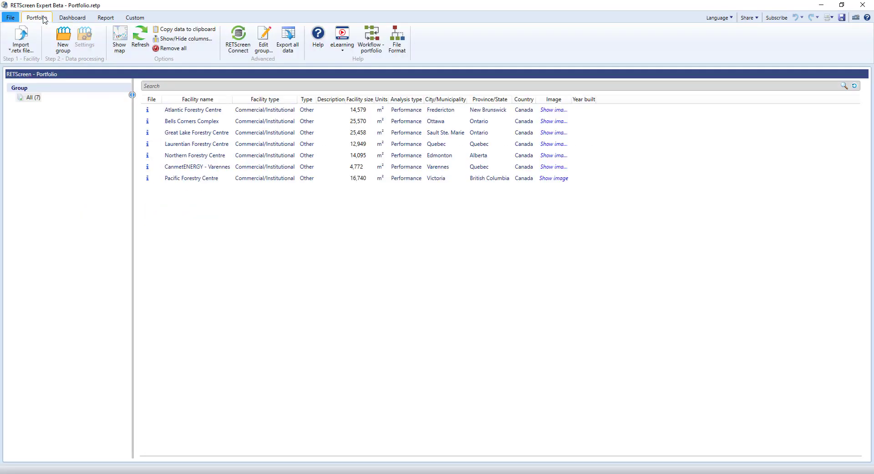
left_click(141, 43)
left_click(198, 178)
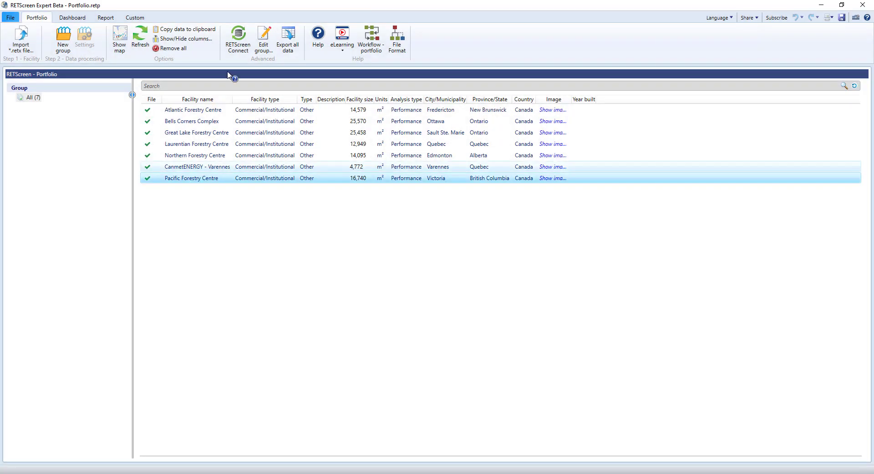
left_click(119, 41)
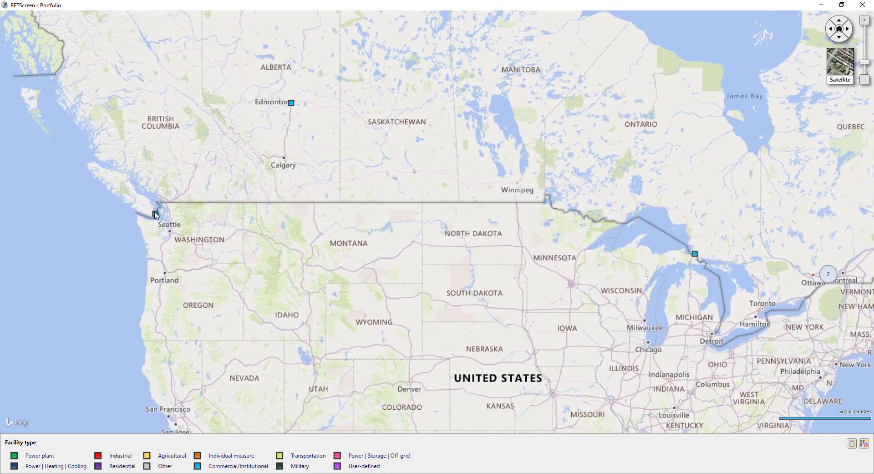
mouse_move(155, 214)
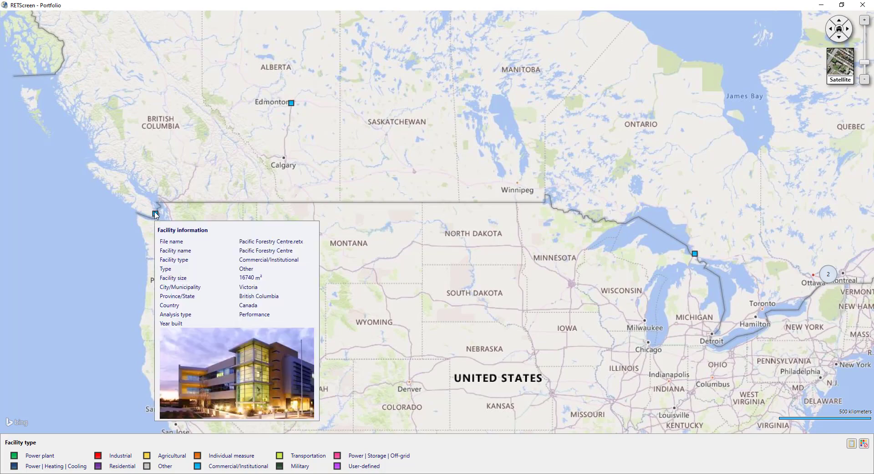
left_click(862, 4)
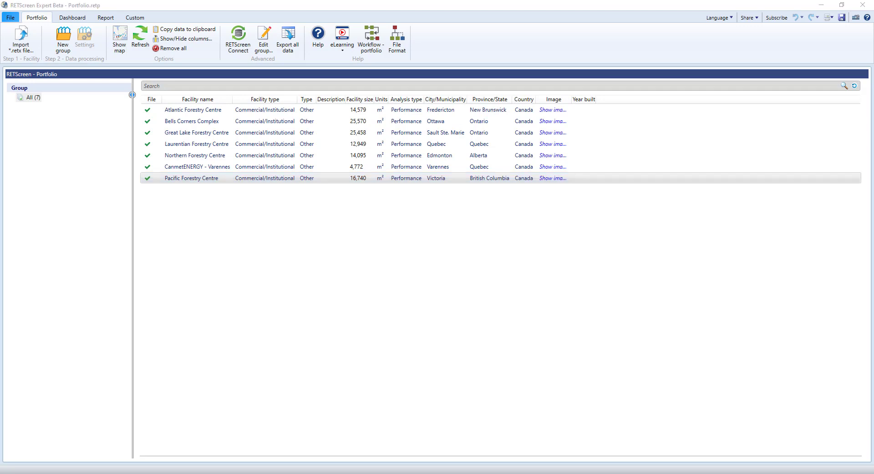
Open the CanmetENERGY - Varennes facility file and show its monthly electricity consumption data.
left_click(214, 167)
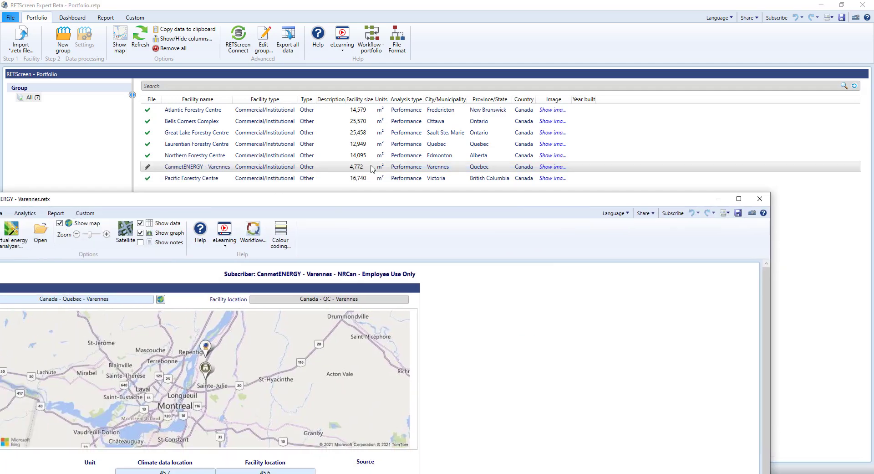
left_click_drag(400, 124, 432, 4)
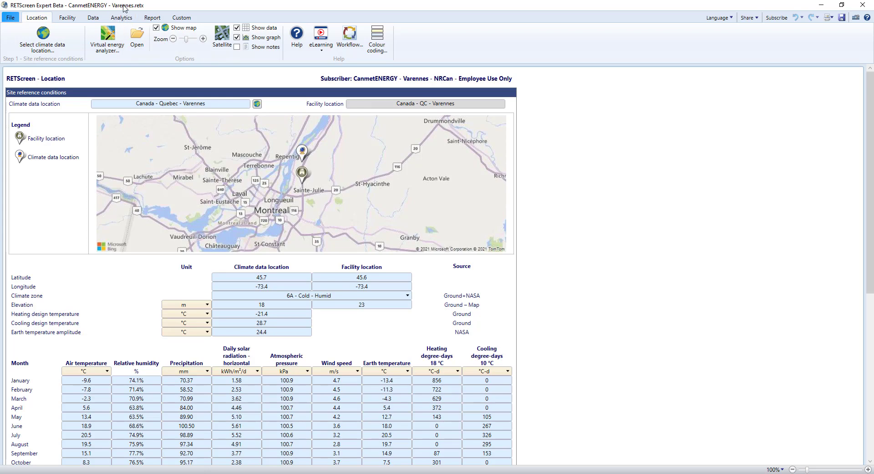
left_click(96, 18)
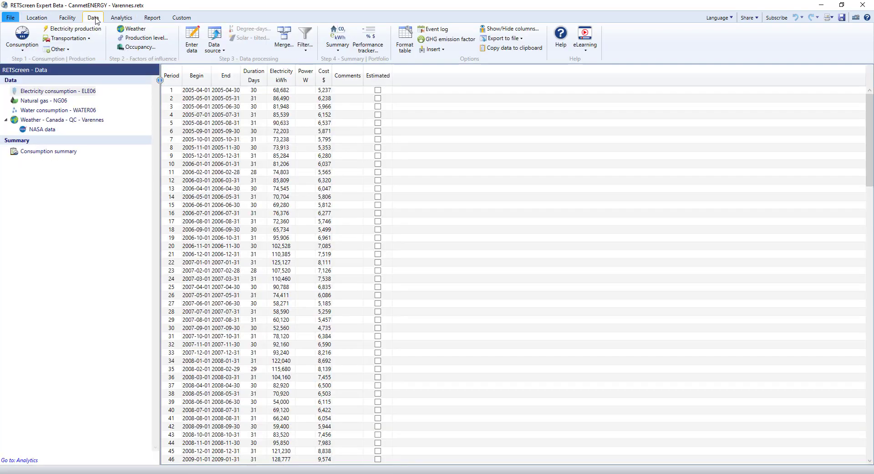
Select the Electricity consumption - ELE06 table and list its available external data sources.
left_click(53, 92)
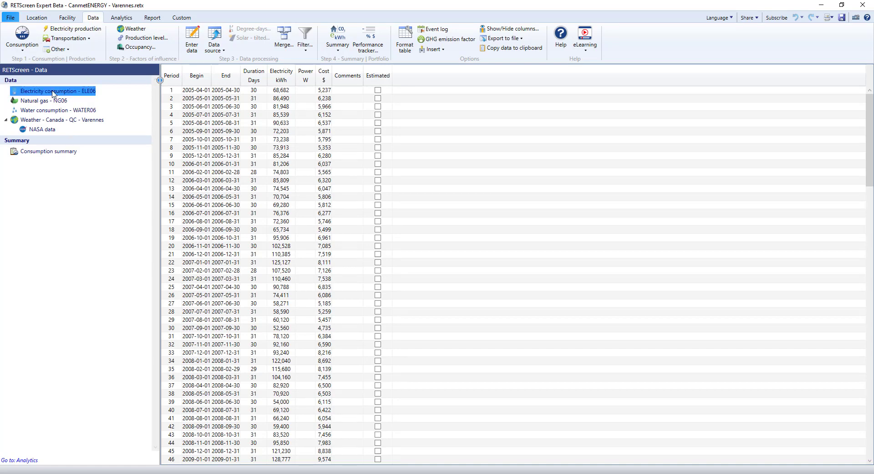
left_click(221, 52)
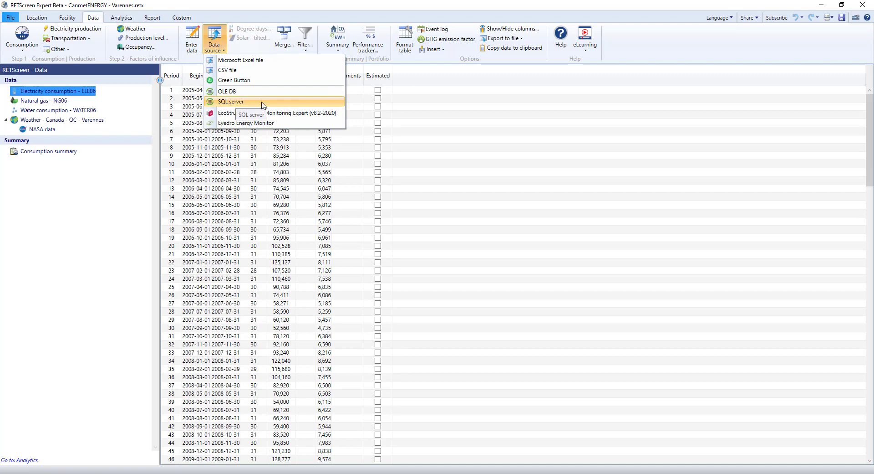
Choose SQL server as the data source and paste the connection string and SQL query.
left_click(262, 105)
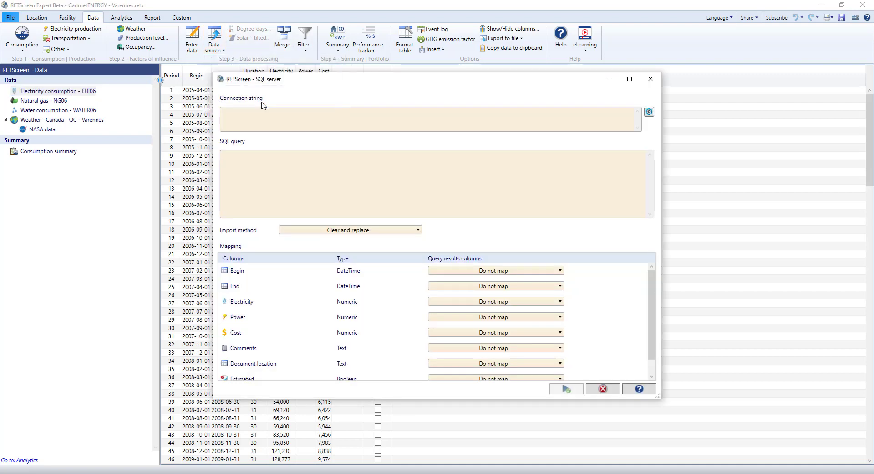
type("Server=SQLSERVER;Database=RETScreen;Trusted_Connection=True;")
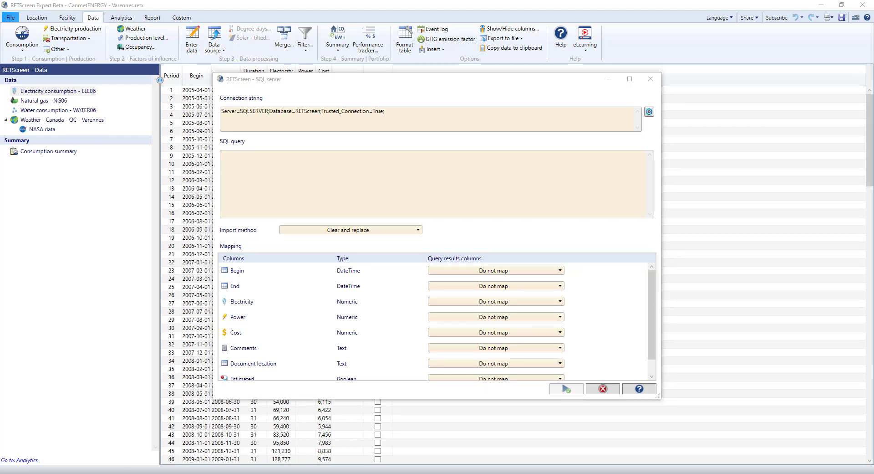
left_click(327, 173)
type("SELECT [StartingDate]       ,[EndingDate]       ,[Consumption]       ,[Cost]   FROM [RETSCREEN].[dbo].[ConsumptionData]")
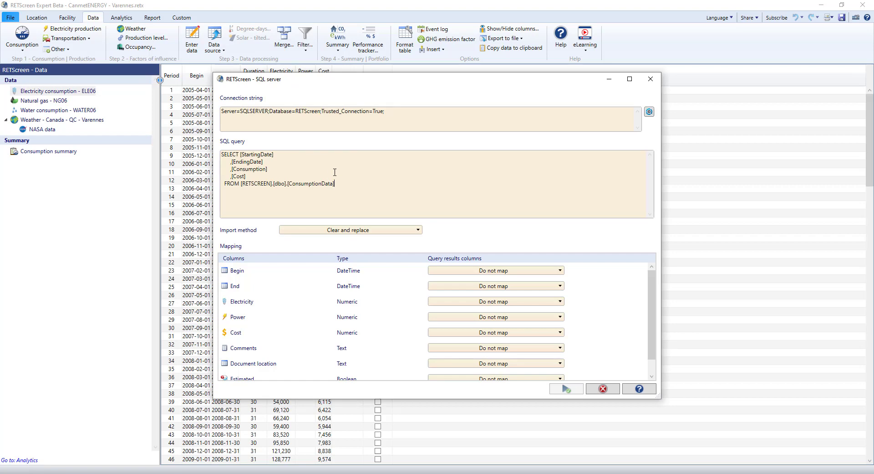
Map Begin, End, Electricity and Power to Columns 1–4 and confirm the SQL link.
left_click(520, 270)
left_click(521, 22)
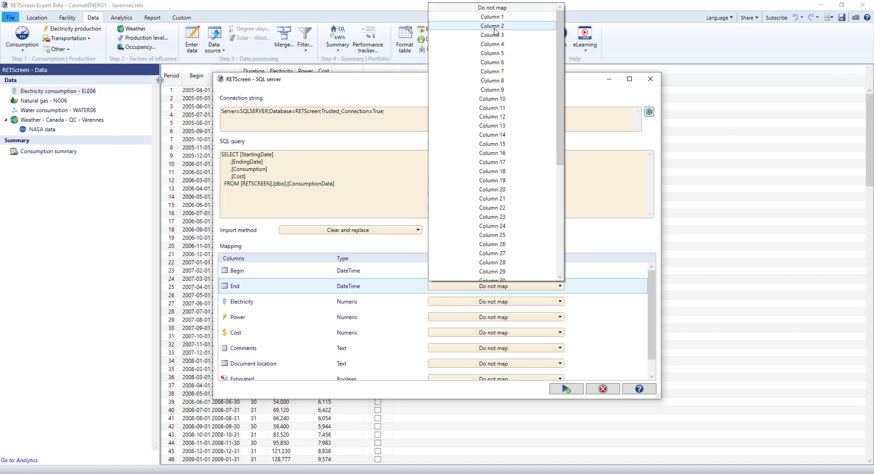
left_click(501, 27)
left_click(512, 301)
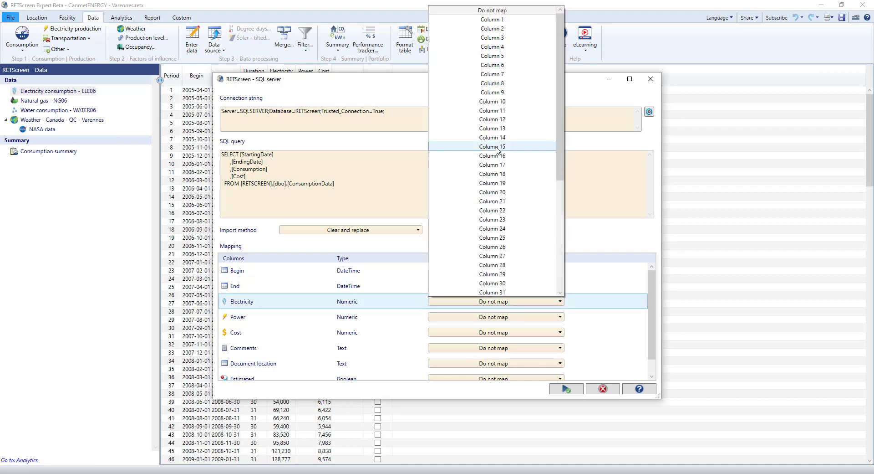
left_click(501, 41)
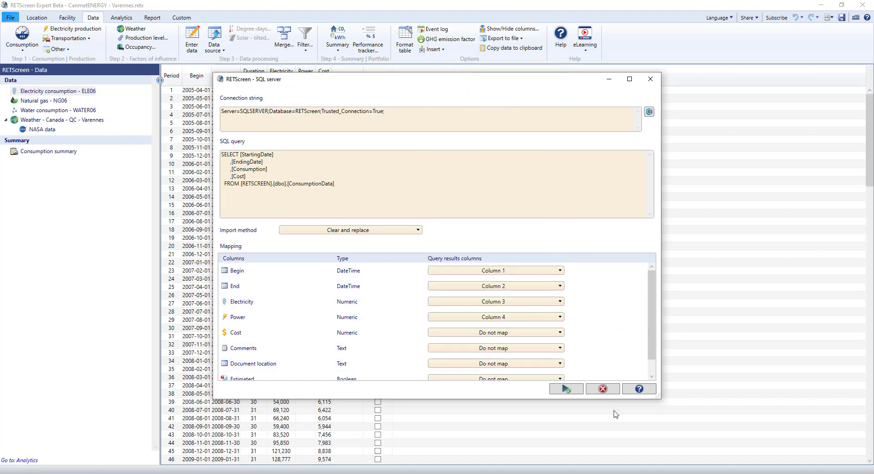
left_click(561, 389)
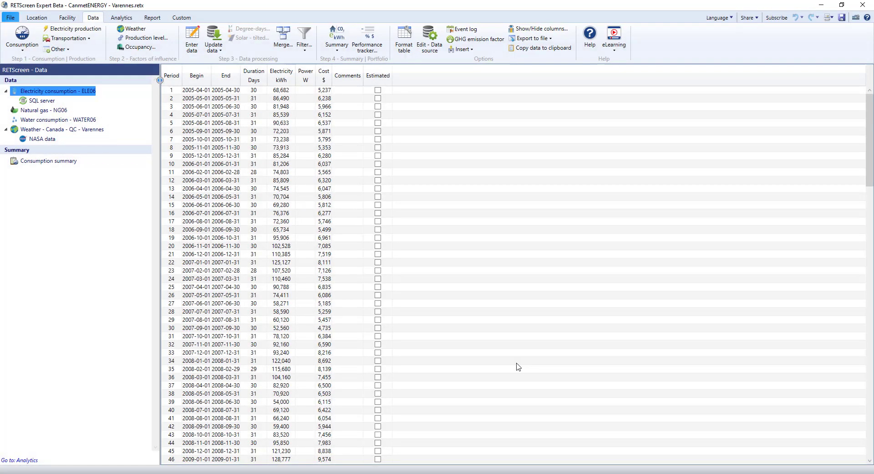
Save the Varennes facility file and close it, returning to the portfolio list.
left_click(218, 51)
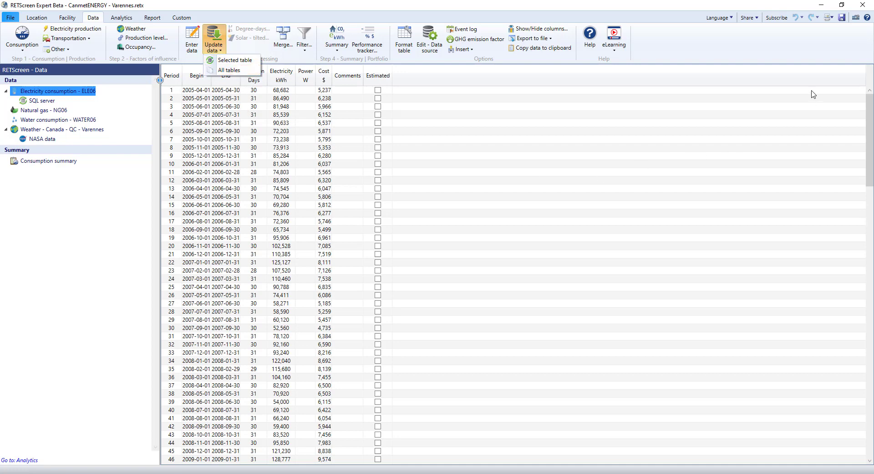
left_click(843, 18)
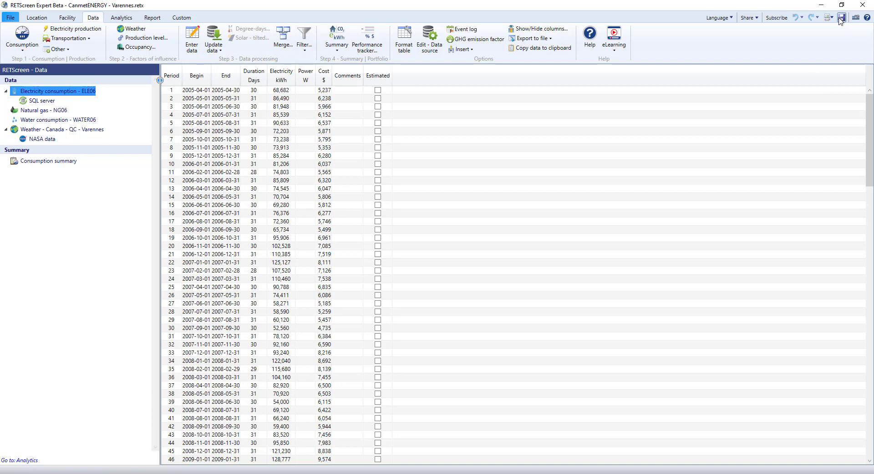
left_click(863, 6)
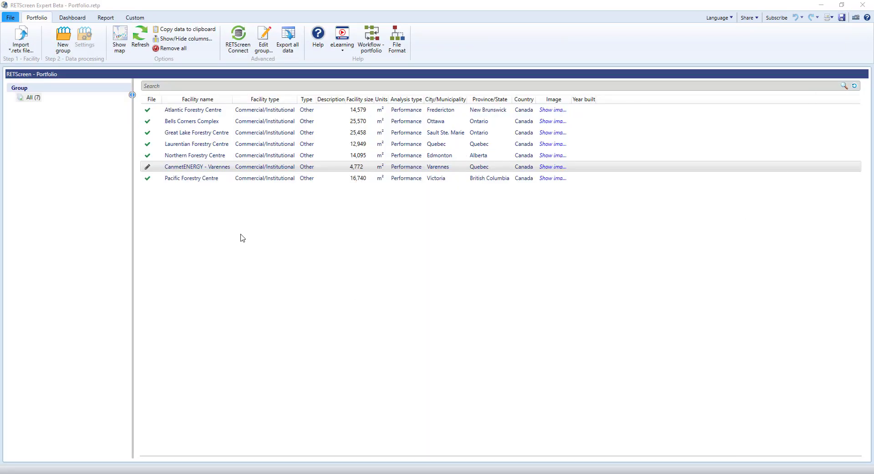
Refresh the portfolio so CanmetENERGY - Varennes shows as current with its linked source.
left_click(144, 31)
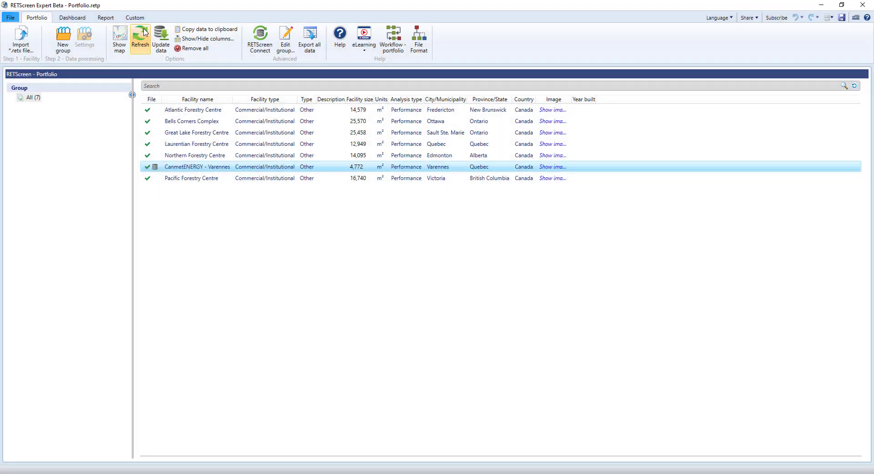